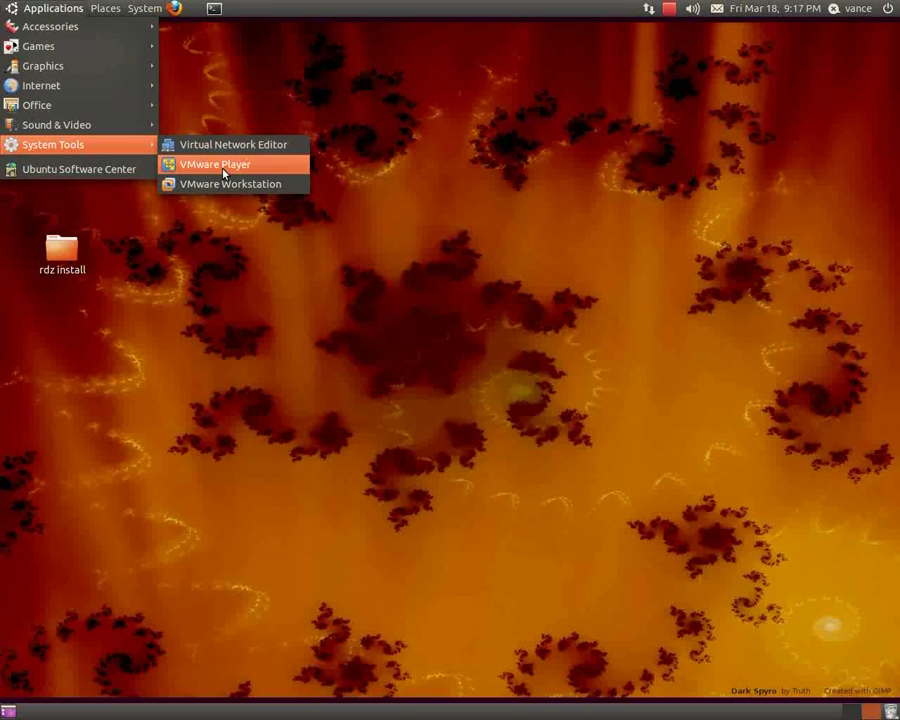
# Launch VMware Workstation, resume the suspended Windows 7 x64 virtual machine and move its window clear of the desktop folder.
pyautogui.click(222, 181)
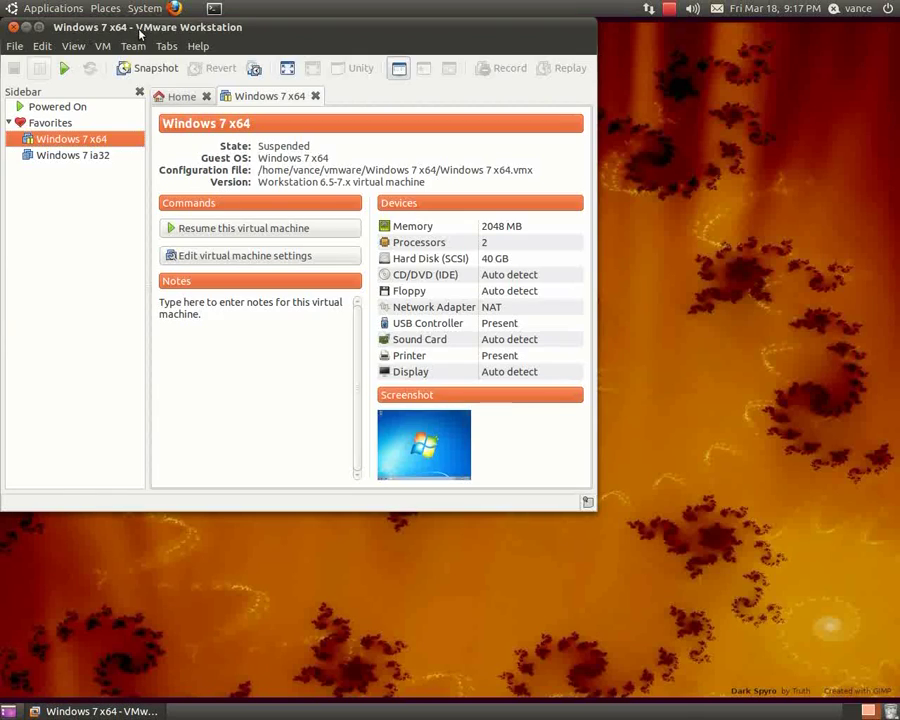
pyautogui.click(64, 68)
pyautogui.moveTo(114, 27); pyautogui.dragTo(318, 88)
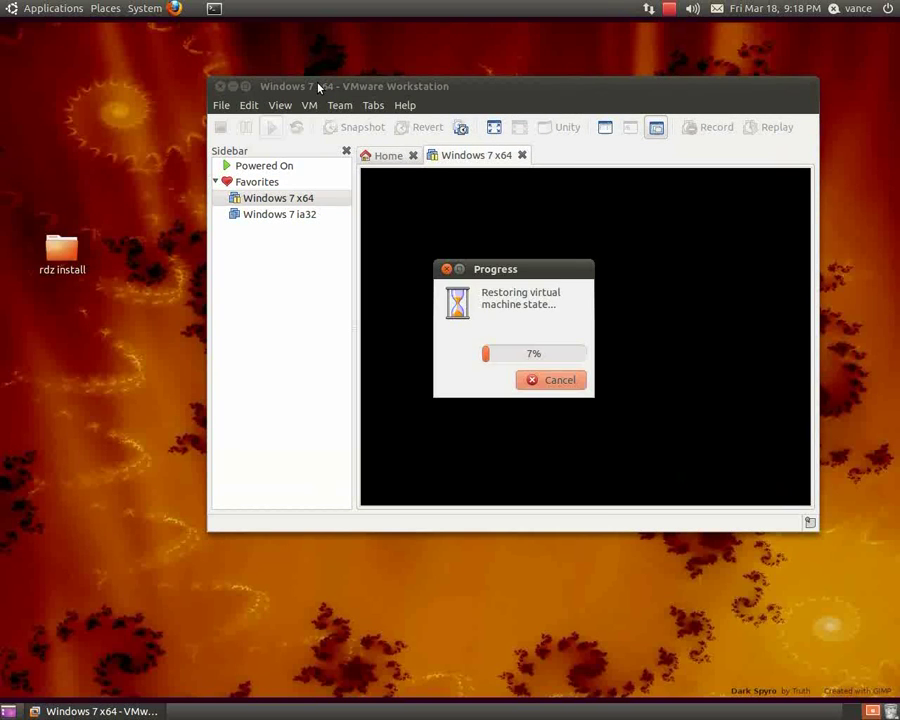
# Examine the contents of the rdz install folder on the host desktop, then close it.
pyautogui.click(66, 254)
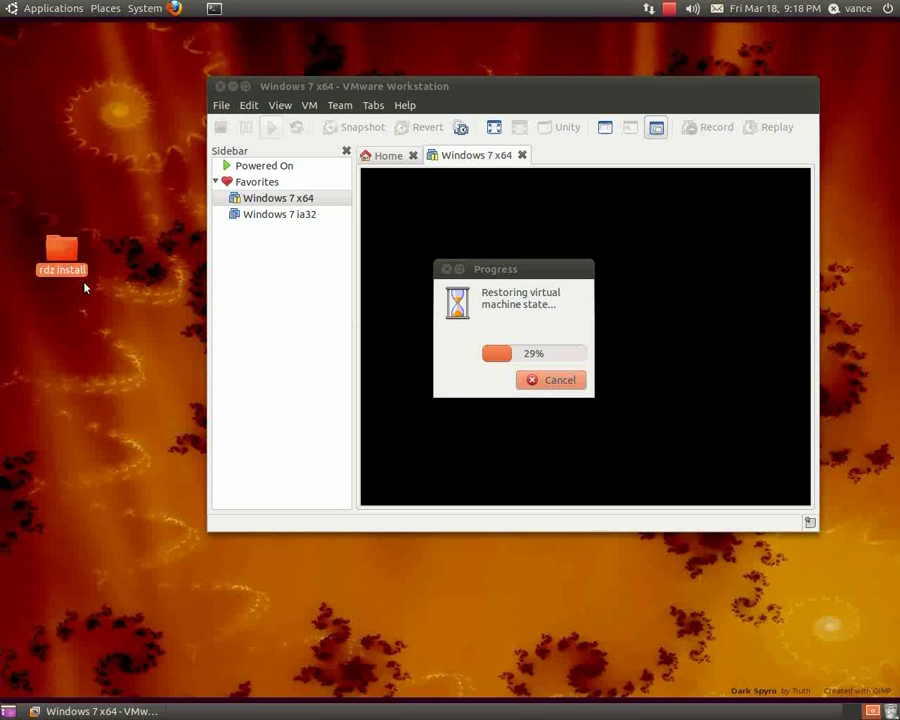
pyautogui.doubleClick(64, 248)
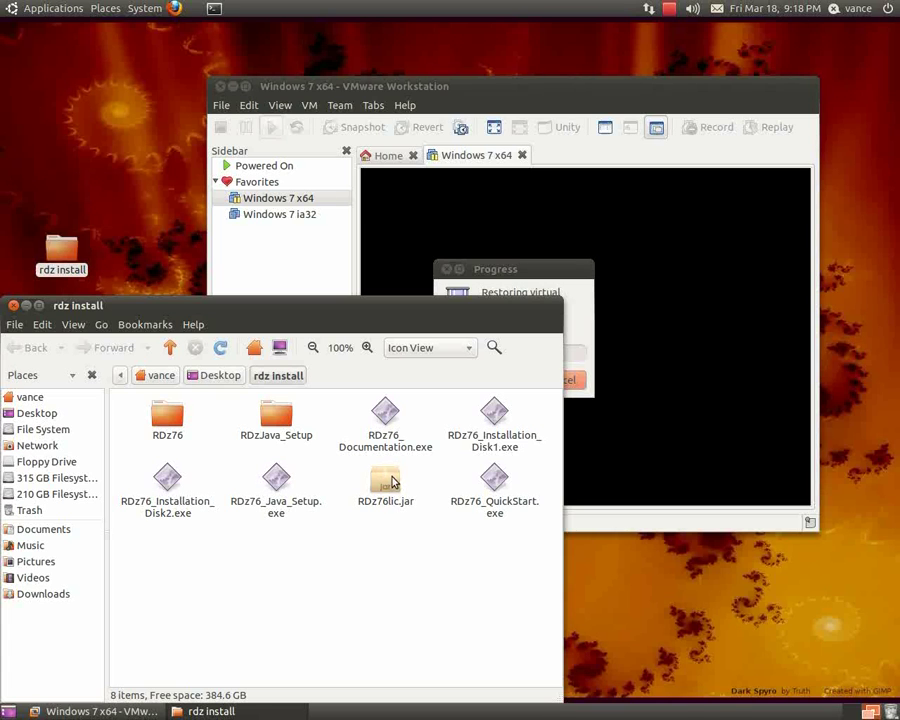
pyautogui.click(13, 305)
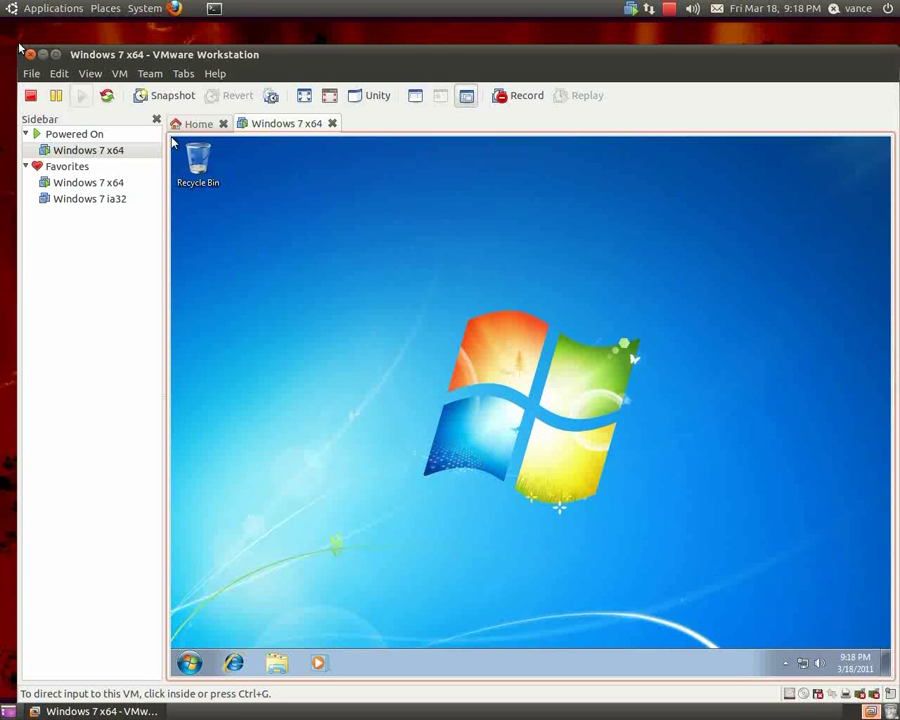
# Copy the rdz install folder from the host desktop onto the Windows 7 x64 virtual machine's desktop.
pyautogui.moveTo(18, 48); pyautogui.dragTo(162, 81)
pyautogui.moveTo(66, 246); pyautogui.dragTo(400, 301)
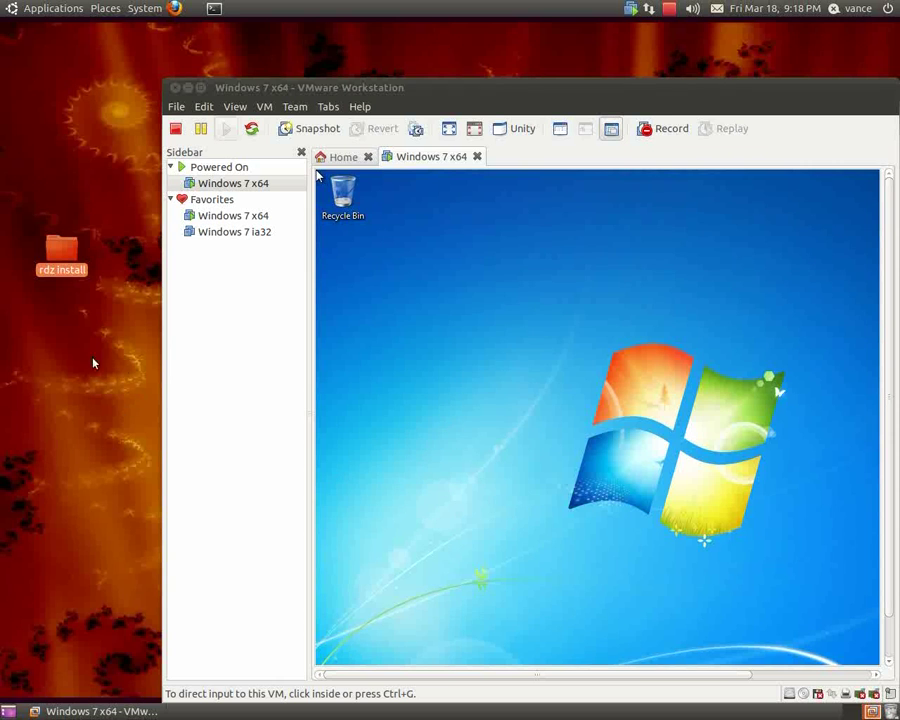
pyautogui.moveTo(62, 255); pyautogui.dragTo(393, 338)
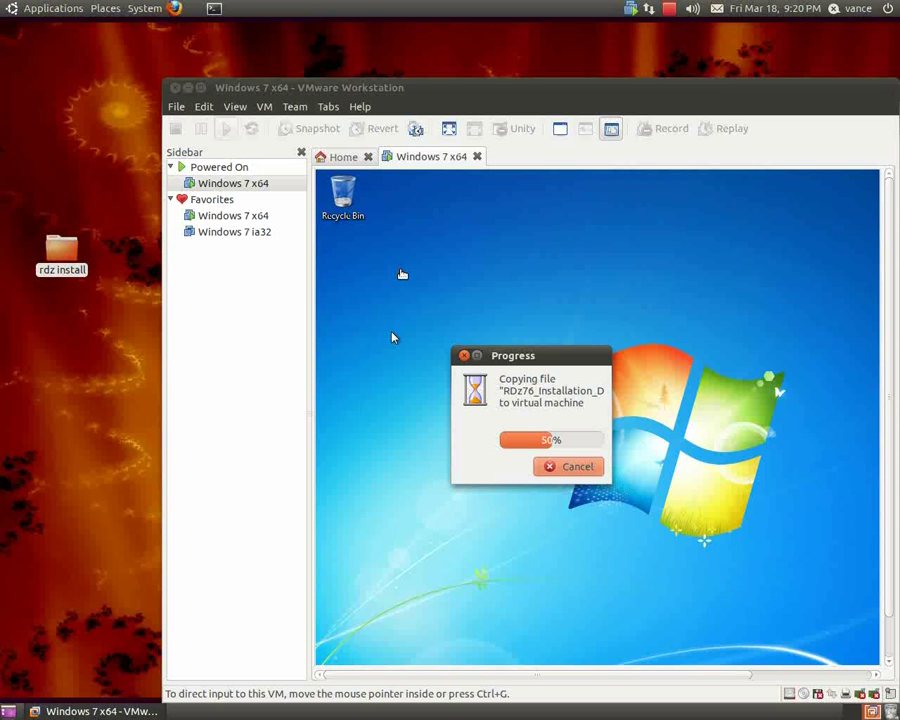
# Maximize the VMware Workstation window and show the Windows 7 x64 virtual machine in full screen.
pyautogui.moveTo(455, 133); pyautogui.dragTo(326, 73)
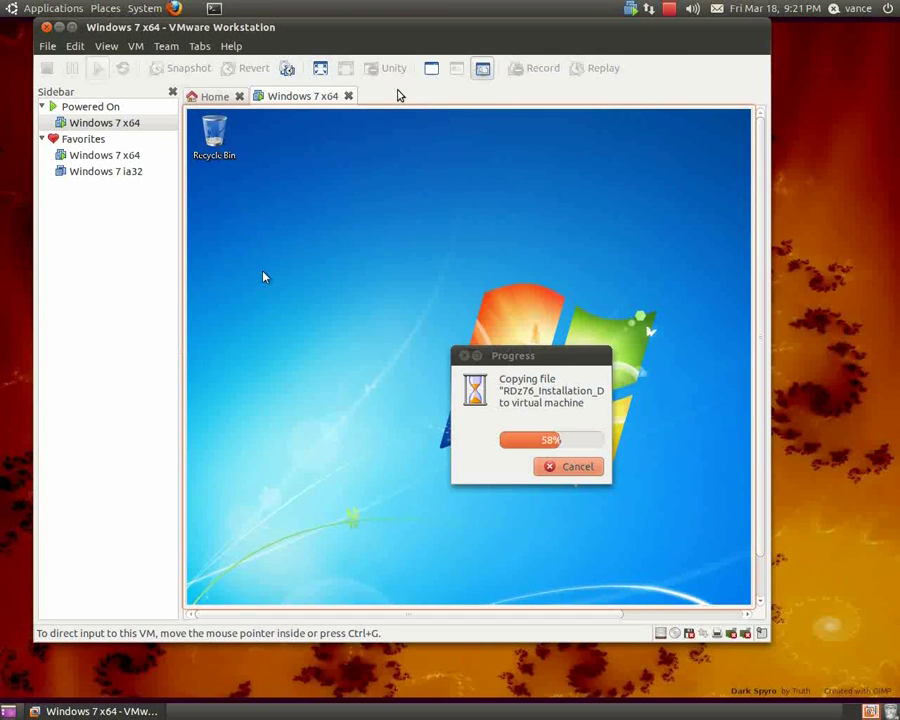
pyautogui.doubleClick(400, 28)
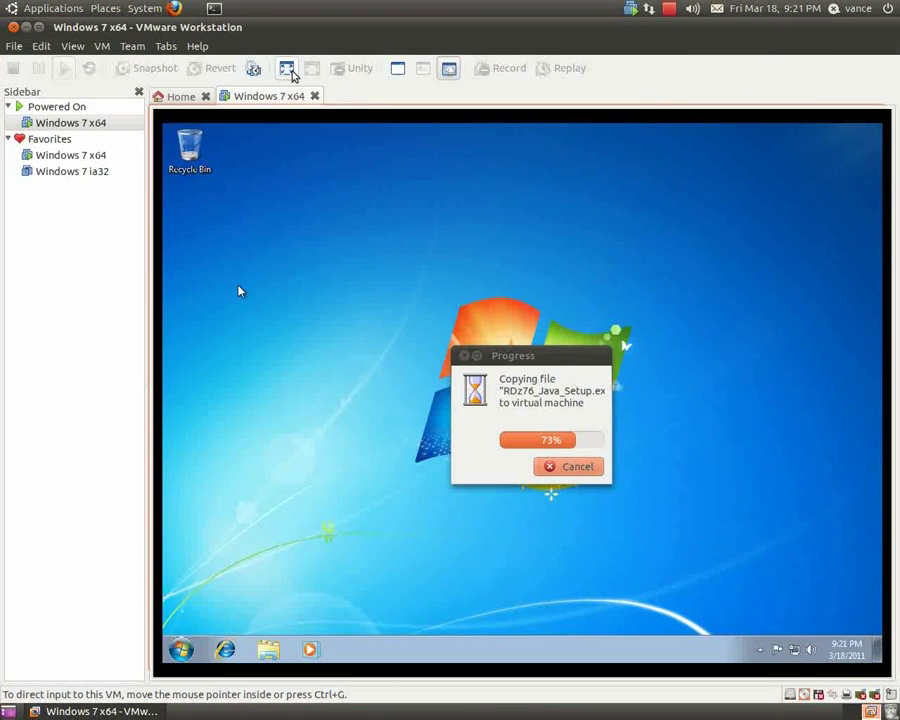
pyautogui.click(286, 67)
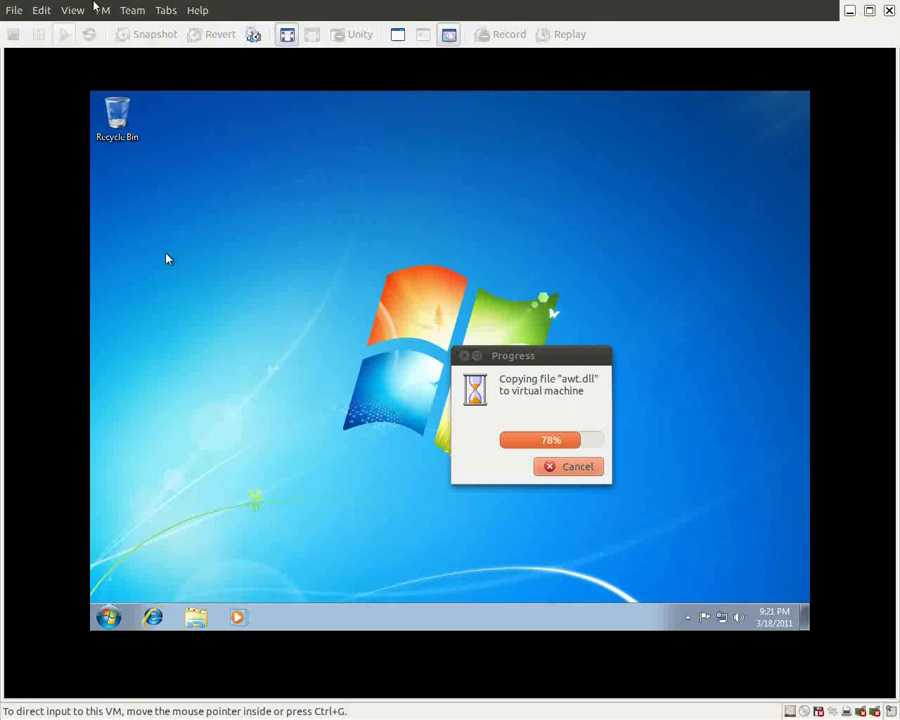
pyautogui.click(94, 10)
pyautogui.click(106, 48)
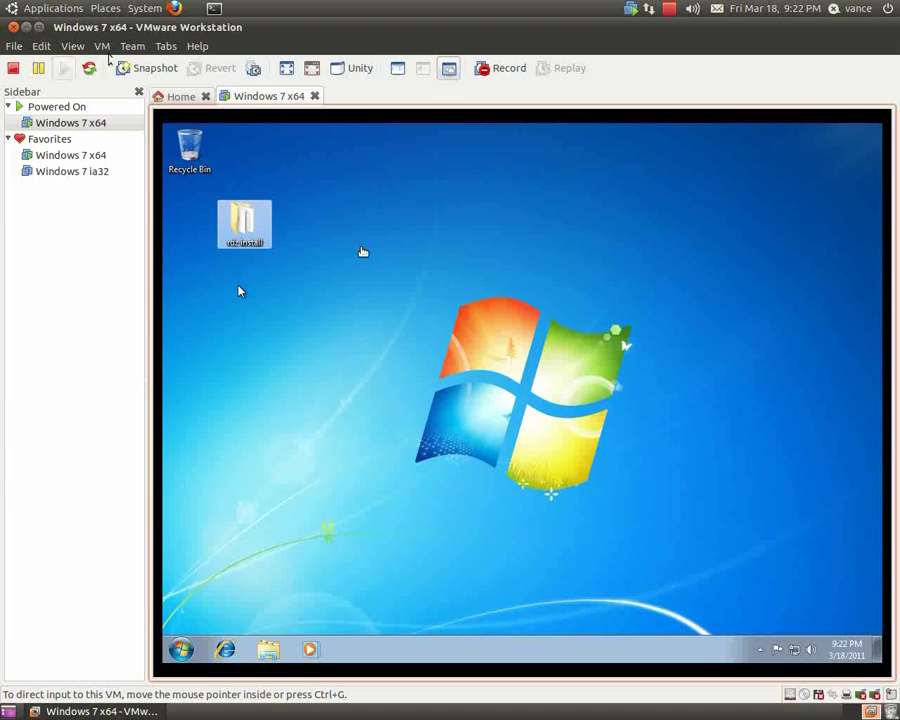
pyautogui.click(313, 69)
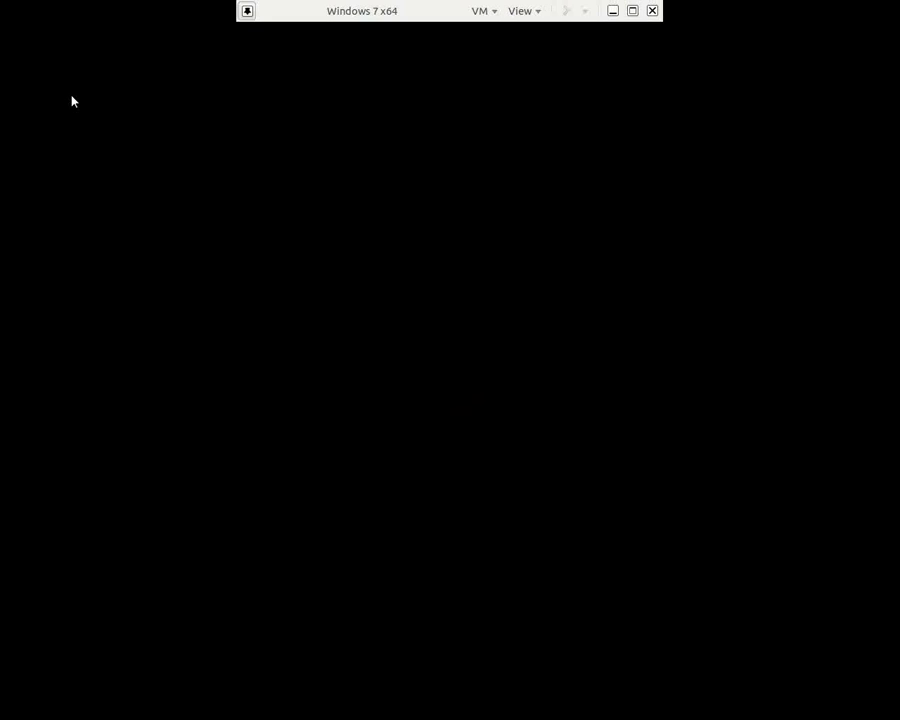
# Open the RDzJava_Setup folder inside rdz install and run the launchpad application.
pyautogui.click(72, 97)
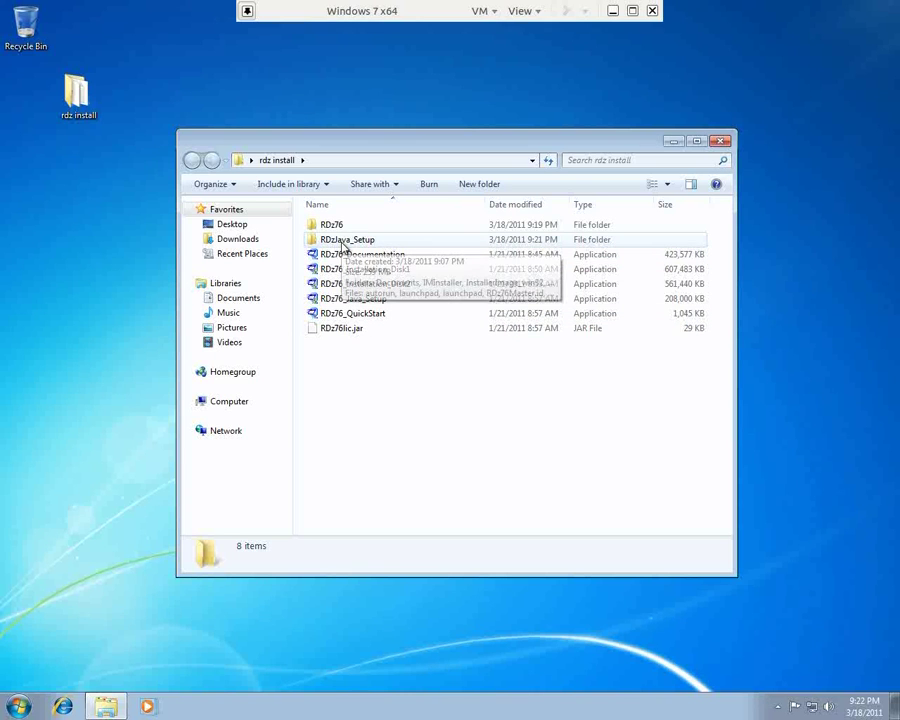
pyautogui.doubleClick(343, 243)
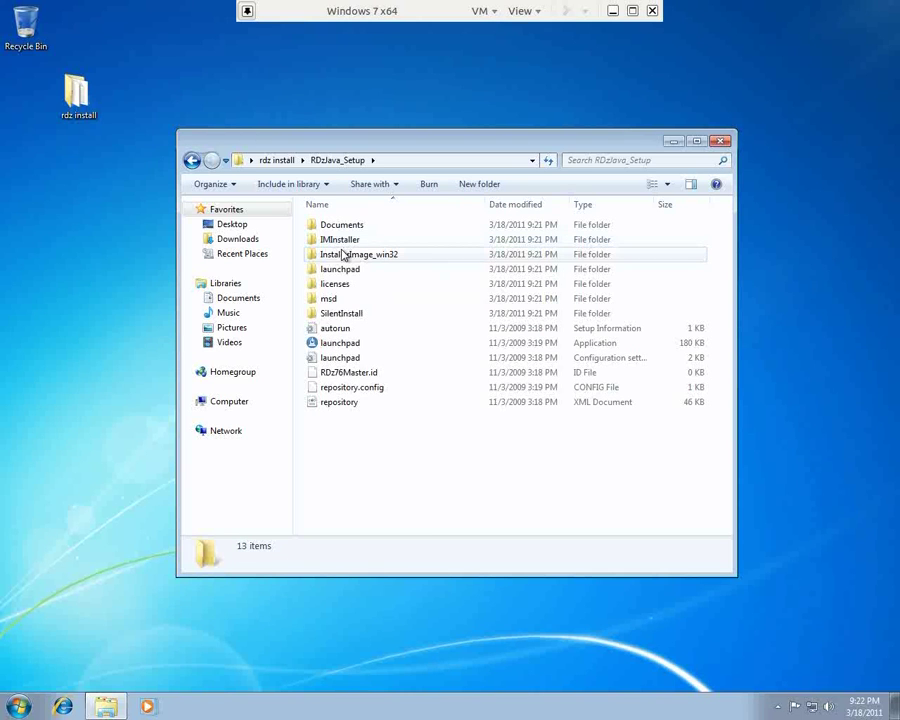
pyautogui.click(341, 345)
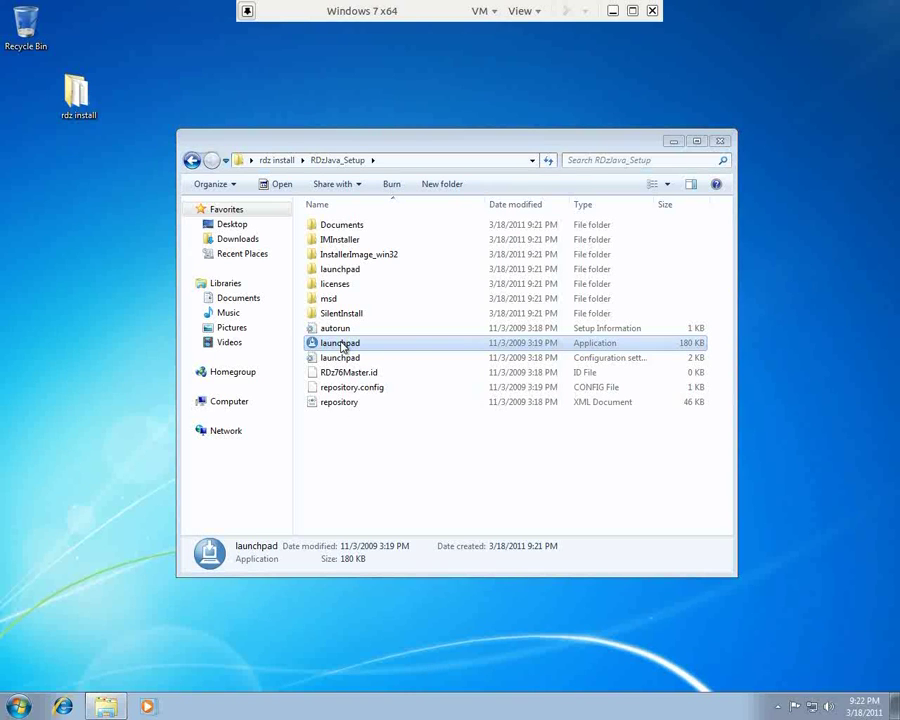
pyautogui.doubleClick(341, 345)
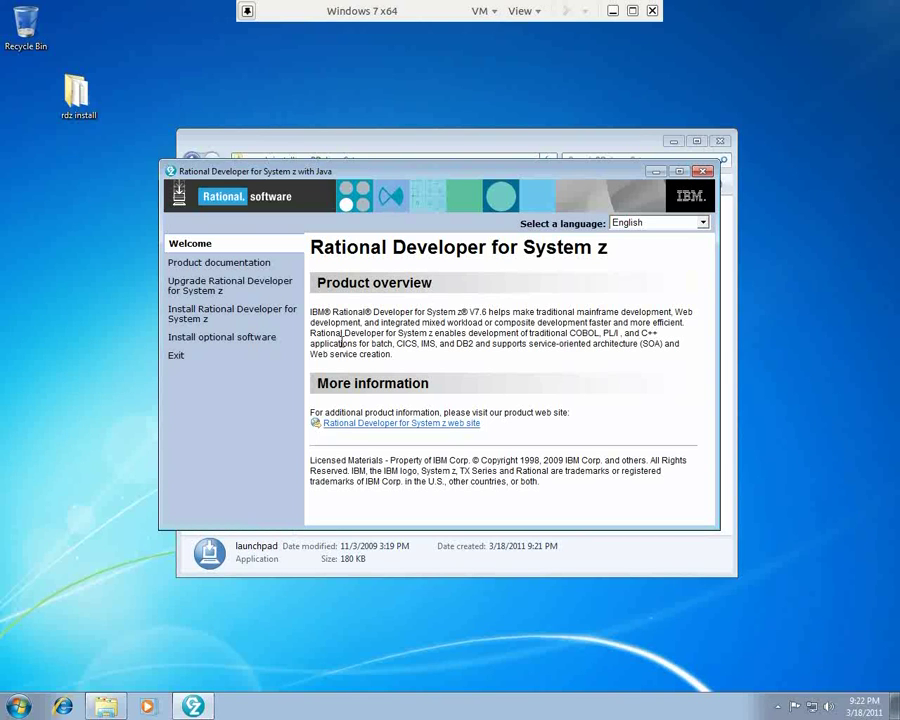
# Start installing Rational Developer for System z with the System z Traditional Developer Role, keeping the preselected packages.
pyautogui.click(226, 316)
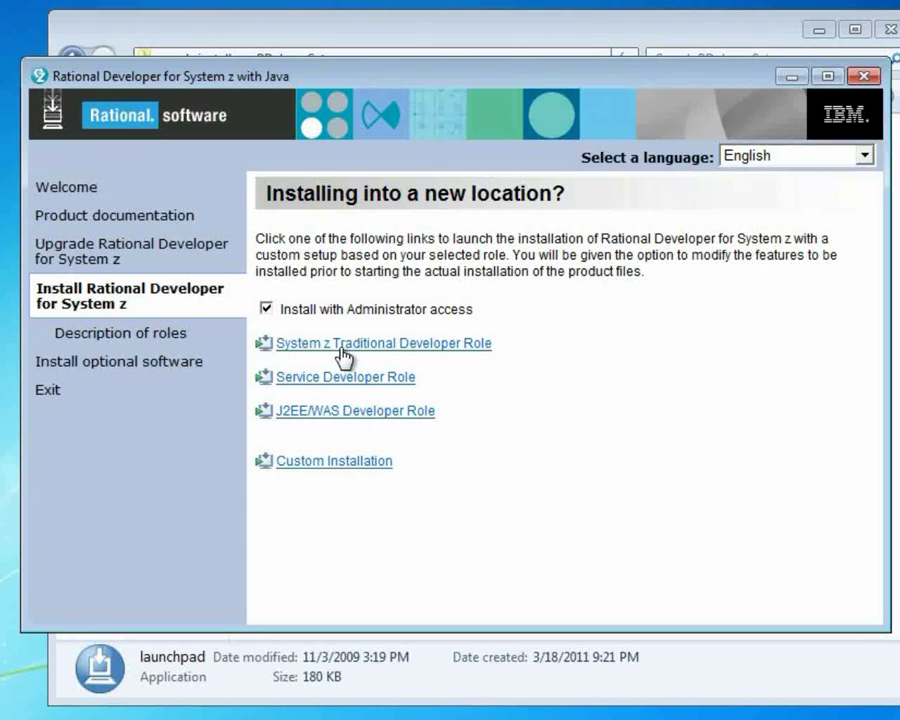
pyautogui.click(420, 345)
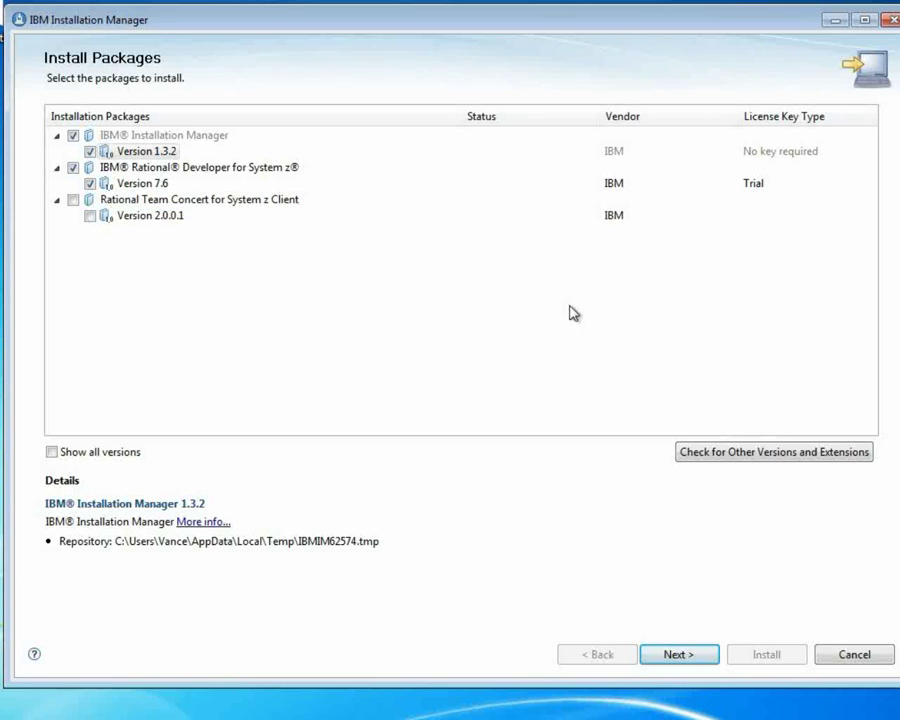
pyautogui.click(681, 653)
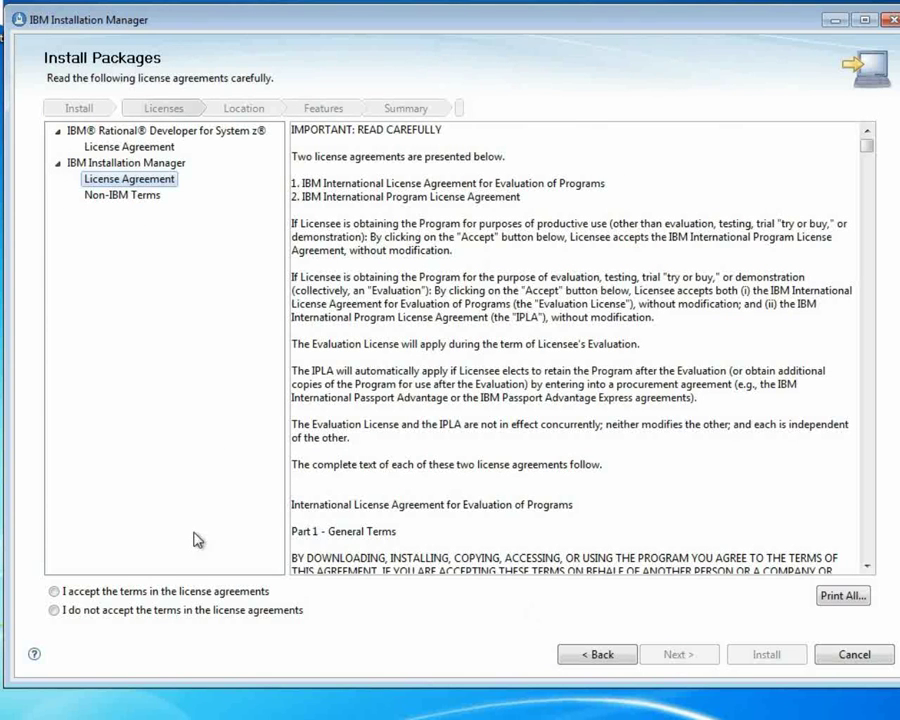
# Accept the license agreements and keep the default directories and new package group, without extending an existing Eclipse.
pyautogui.click(207, 591)
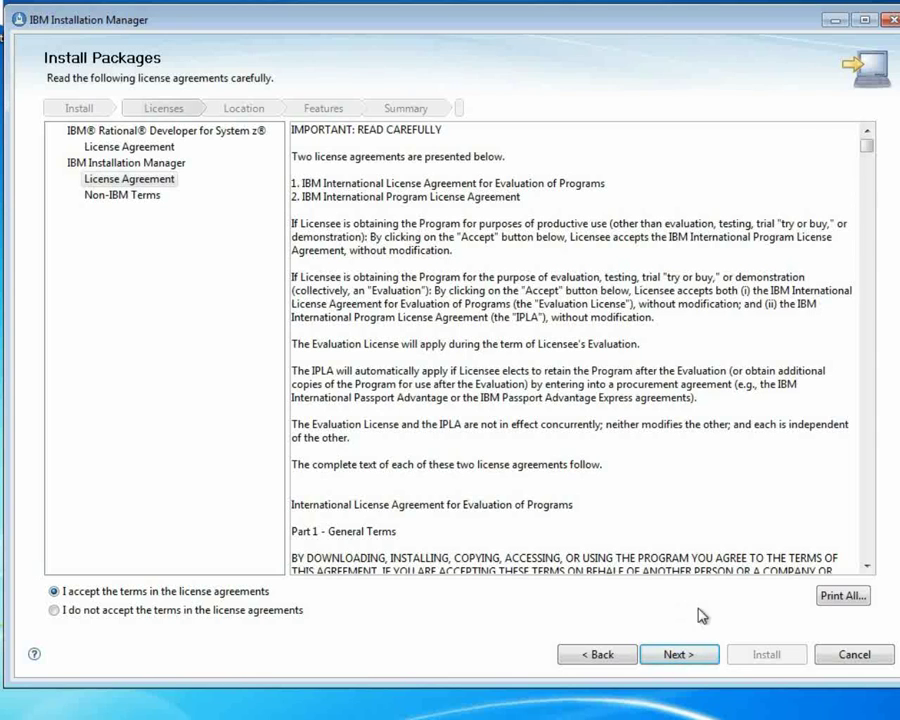
pyautogui.click(679, 654)
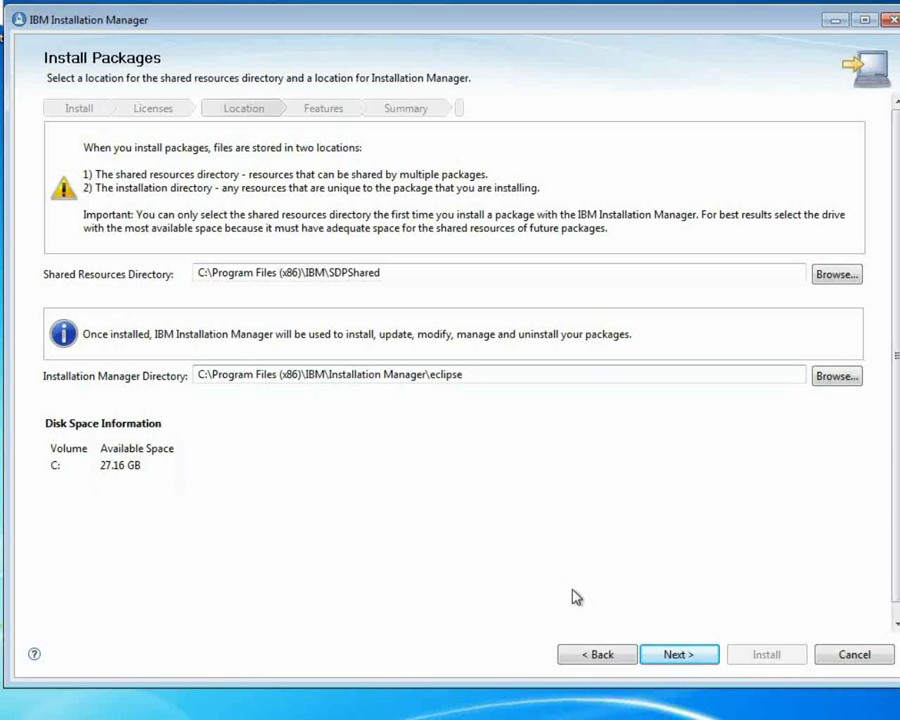
pyautogui.click(677, 654)
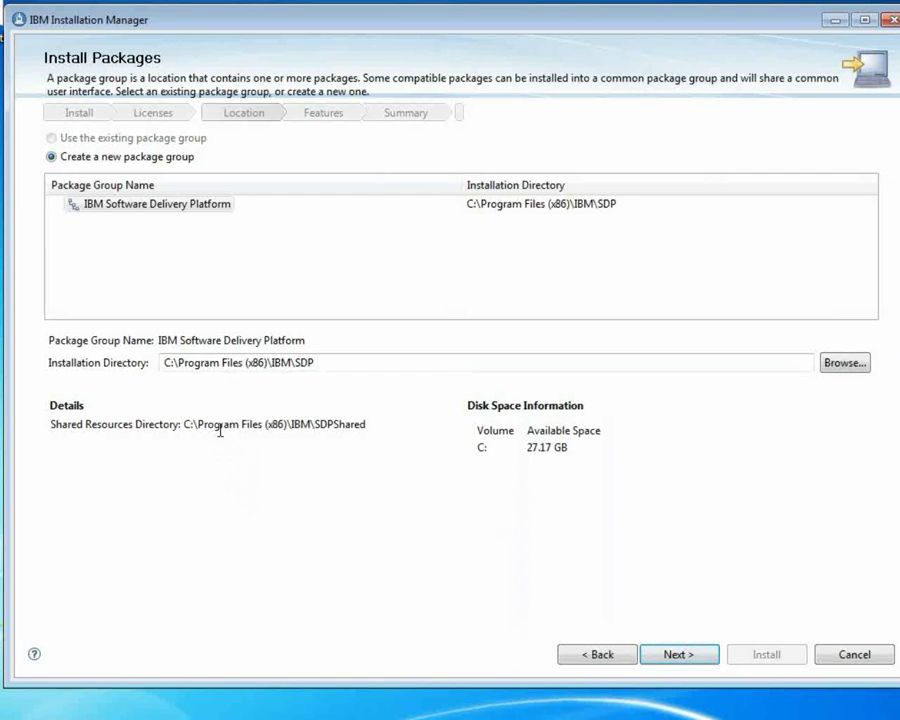
pyautogui.click(680, 653)
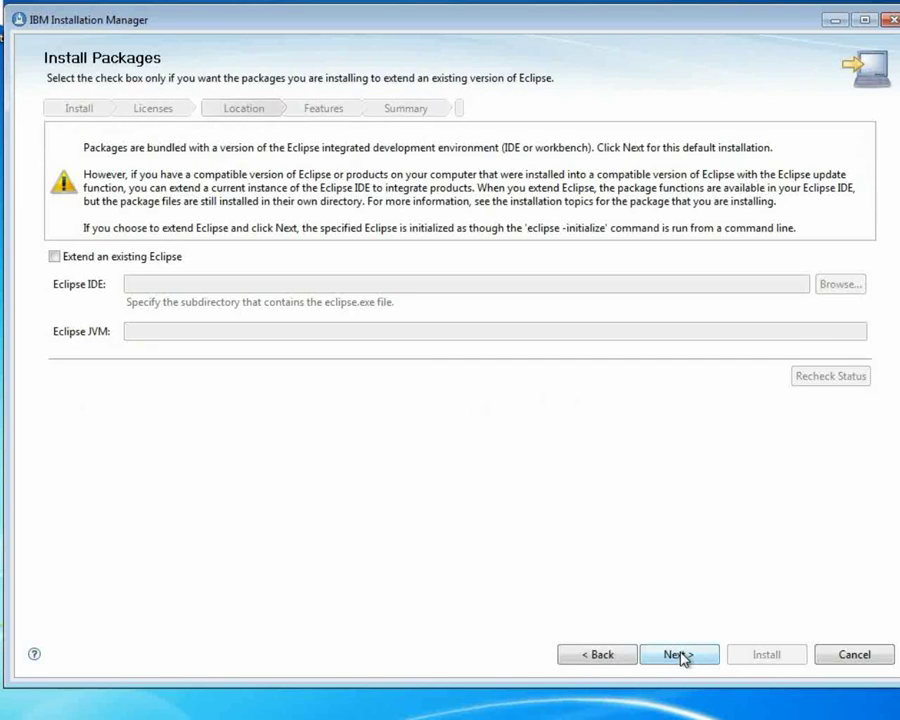
pyautogui.click(680, 655)
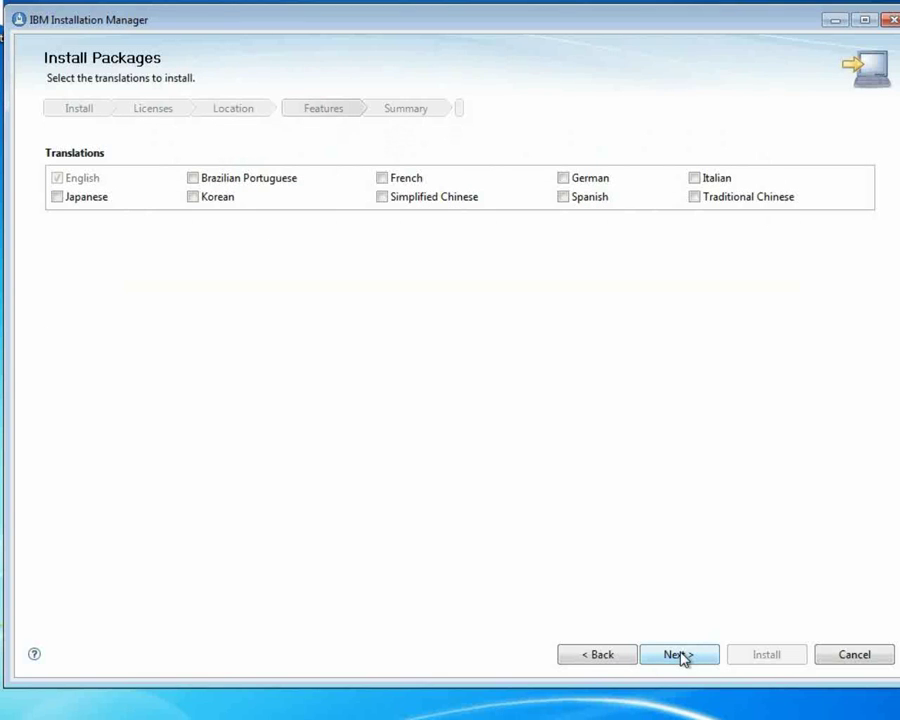
# Keep English only, the default features and help accessed from the Web, and start the installation.
pyautogui.click(680, 655)
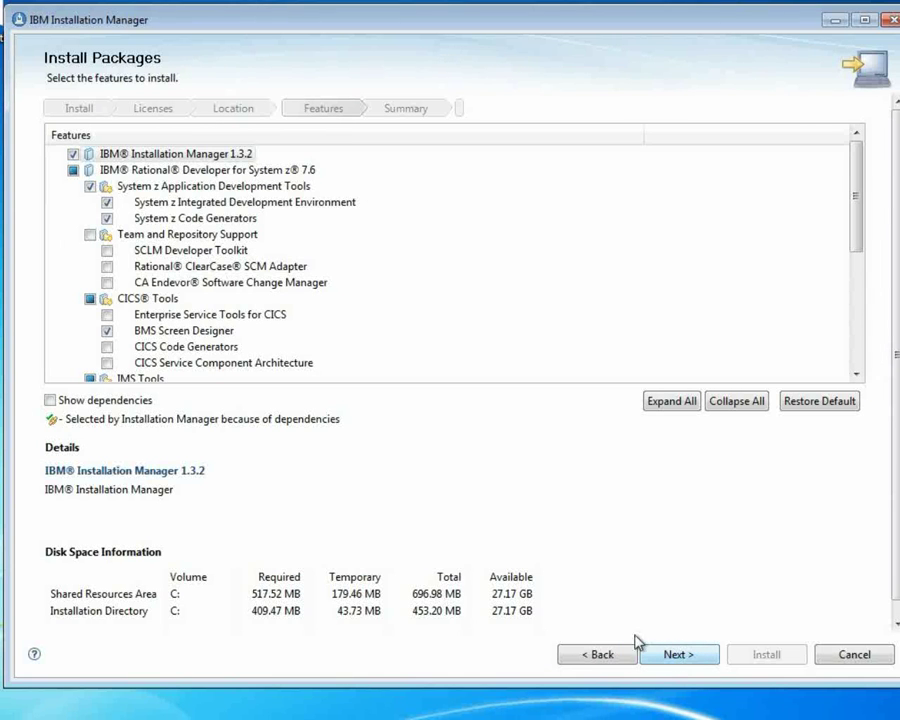
pyautogui.moveTo(858, 171)
pyautogui.mouseDown()
pyautogui.moveTo(864, 304)
pyautogui.moveTo(868, 169)
pyautogui.mouseUp()
pyautogui.click(684, 656)
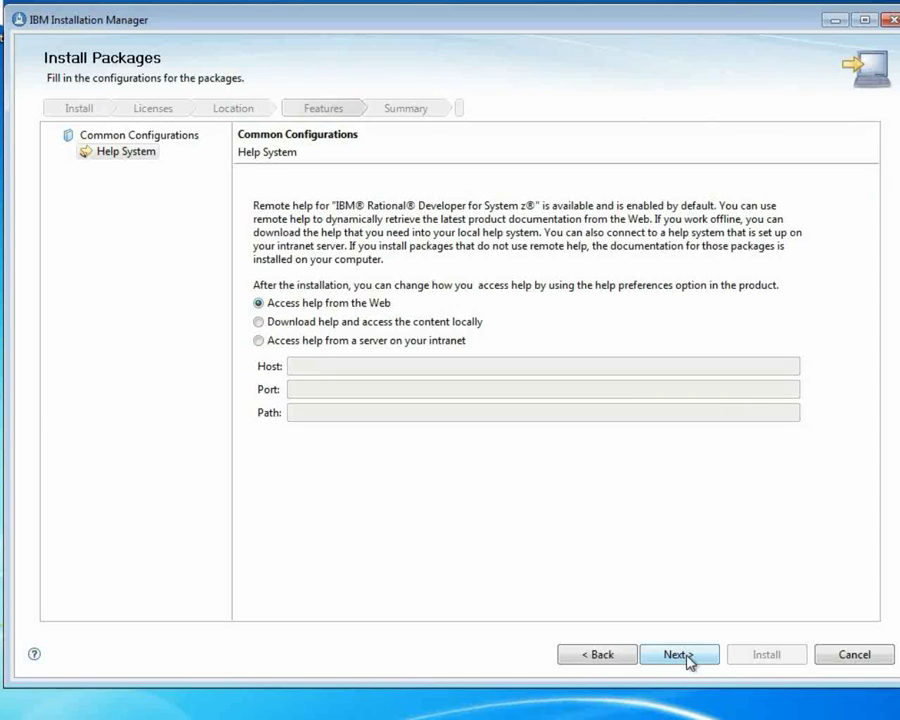
pyautogui.click(686, 656)
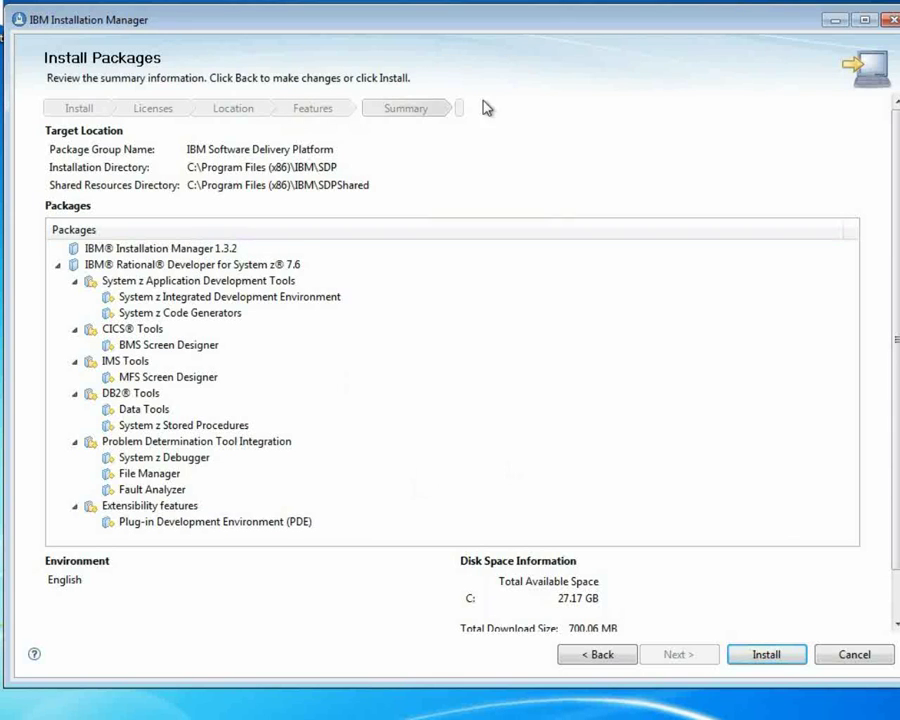
pyautogui.click(768, 656)
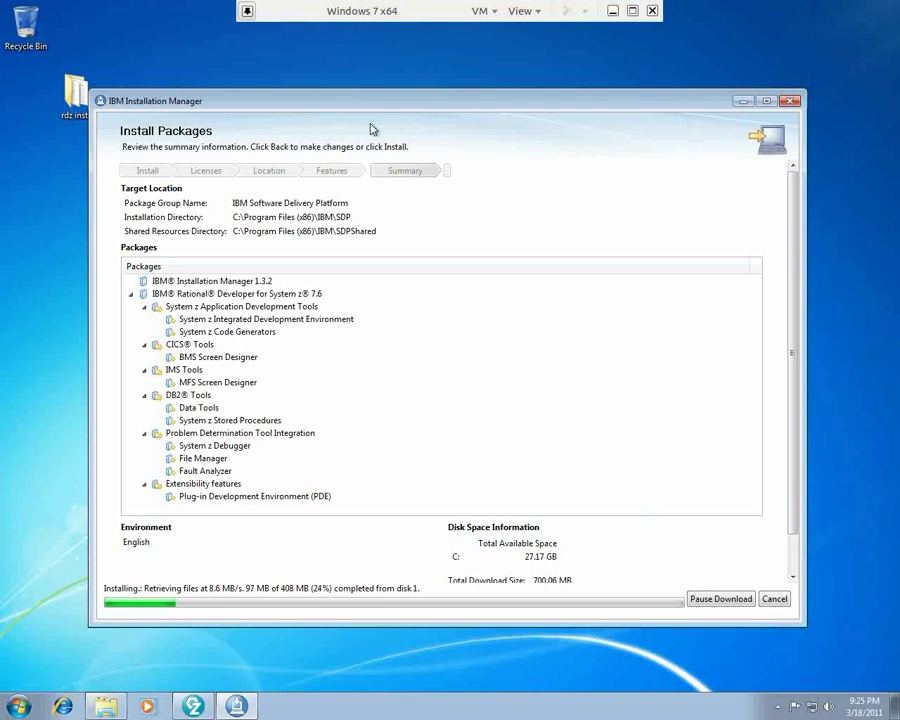
# Reopen the rdz install folder on the virtual machine's desktop and look at the RDz76_Installation_Disk1 and RDz76_Installation_Disk2 applications.
pyautogui.moveTo(337, 98); pyautogui.dragTo(419, 94)
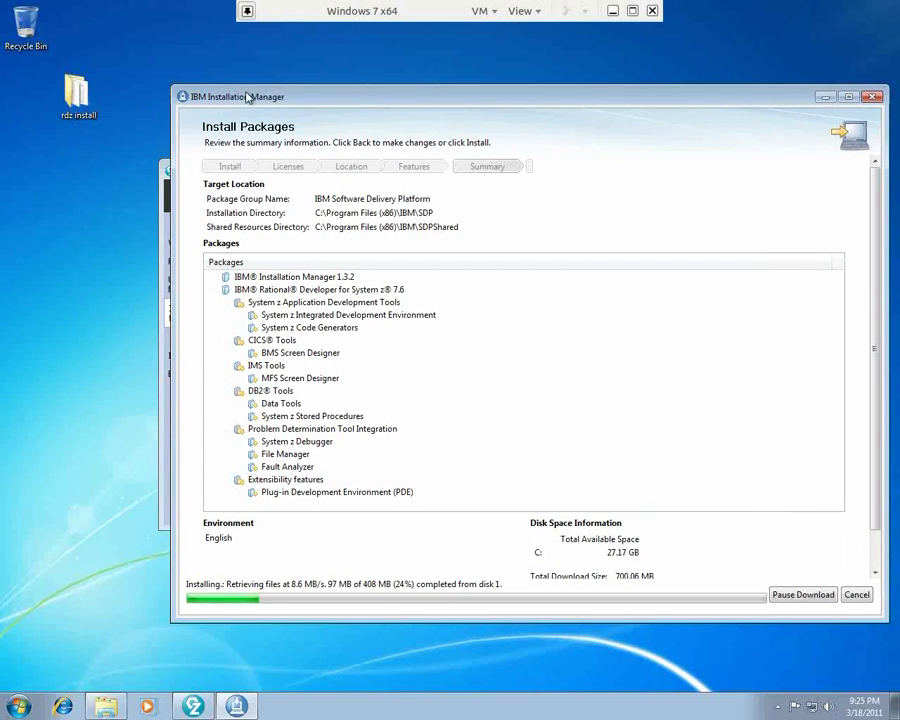
pyautogui.doubleClick(72, 96)
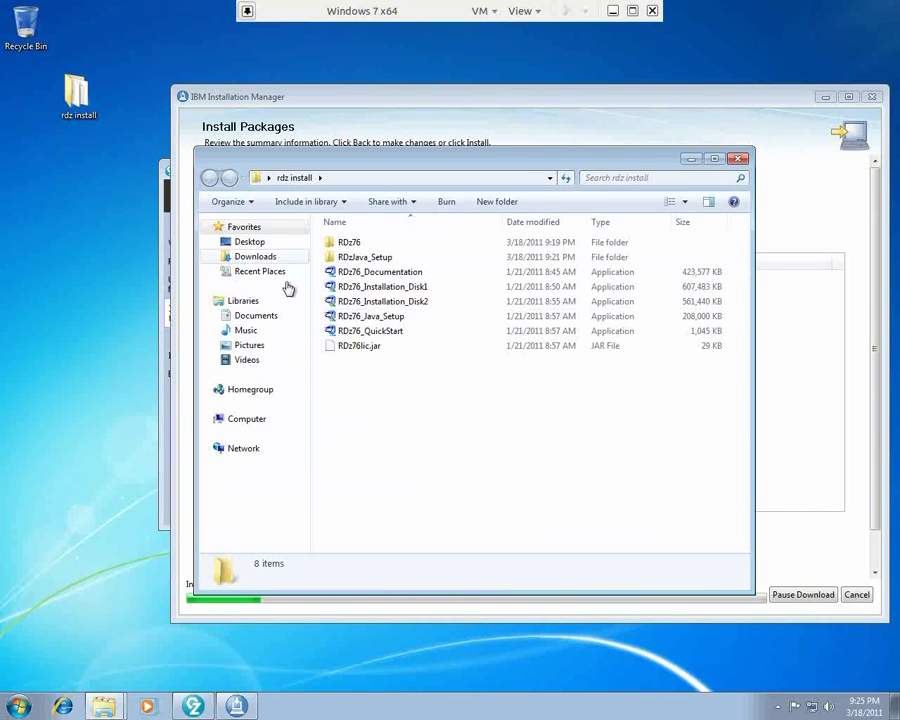
pyautogui.click(382, 287)
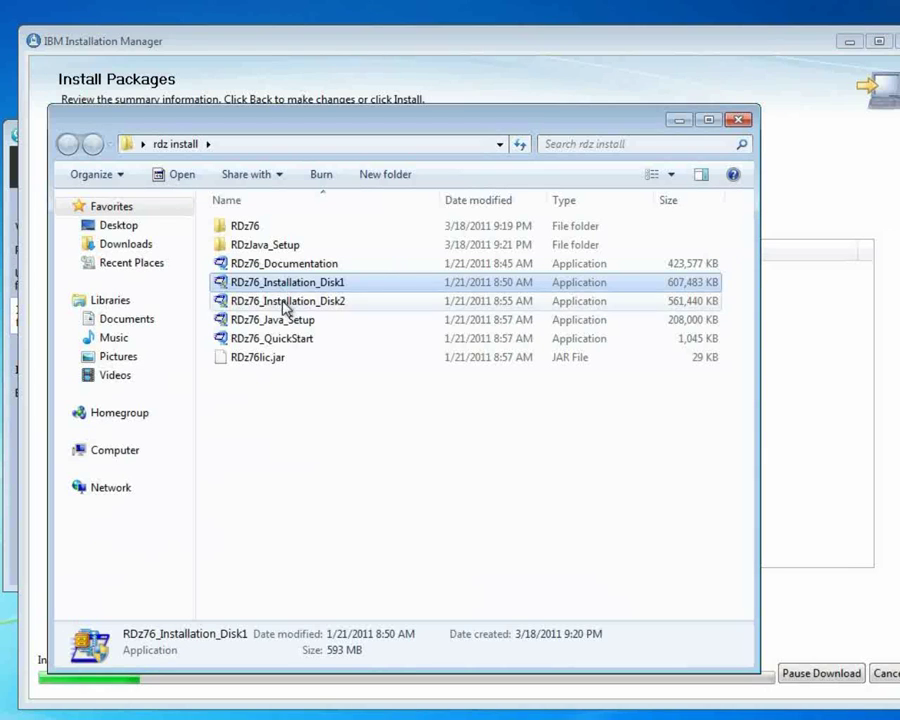
pyautogui.click(285, 305)
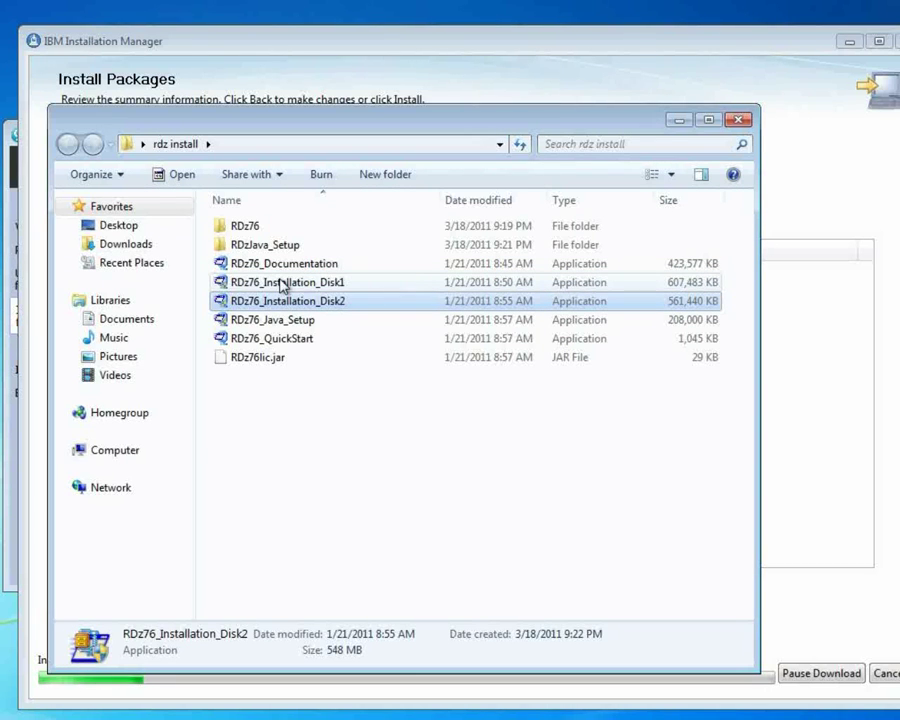
pyautogui.click(283, 286)
pyautogui.click(284, 301)
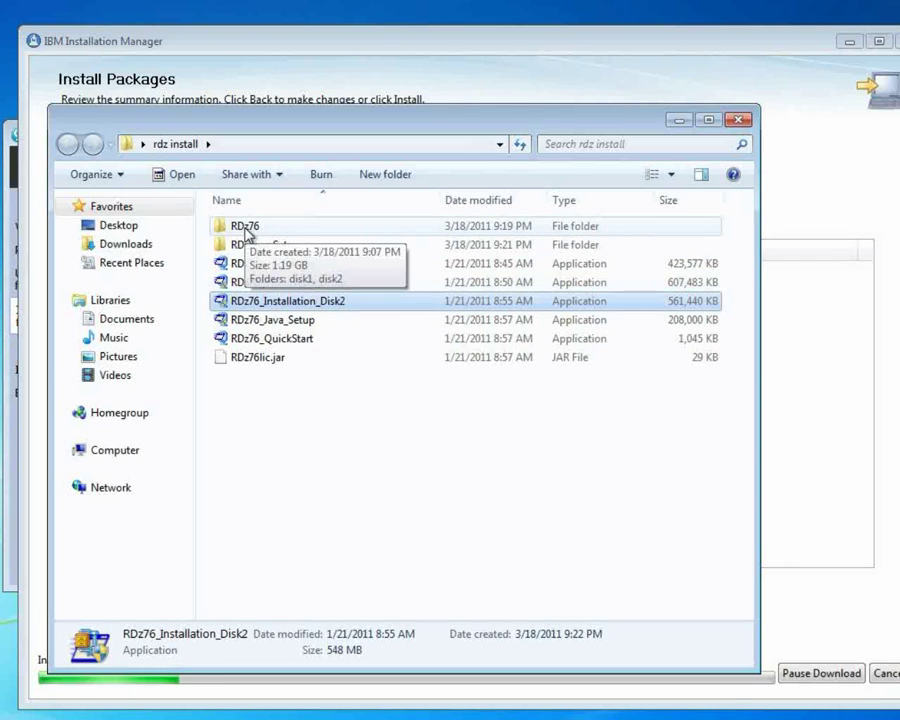
# Examine the disk1 folder inside RDz76, then return to the rdz install folder.
pyautogui.doubleClick(245, 230)
pyautogui.click(243, 228)
pyautogui.click(243, 247)
pyautogui.click(245, 230)
pyautogui.doubleClick(245, 230)
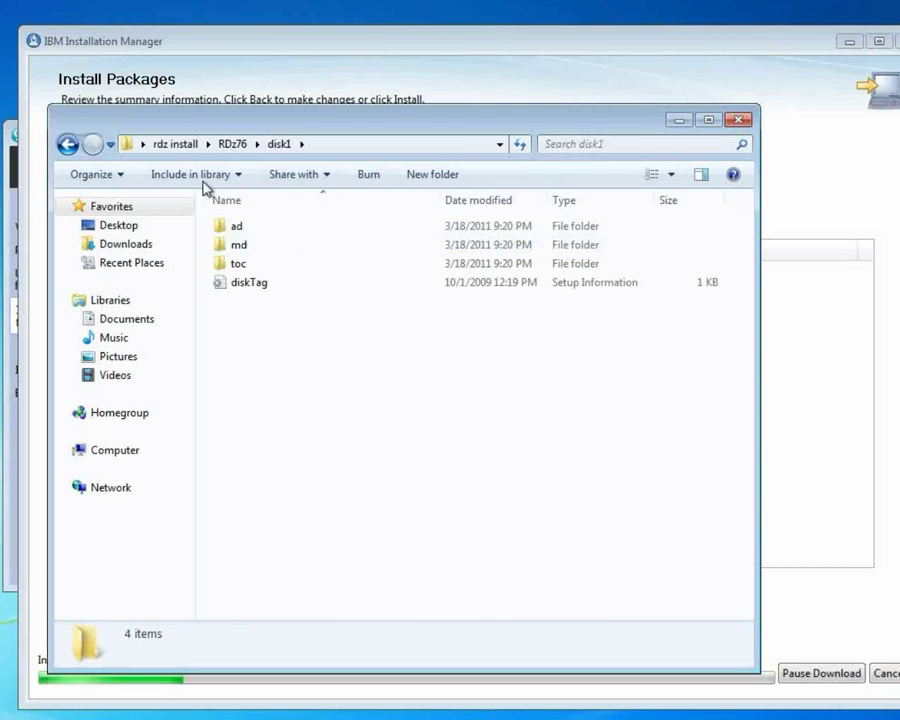
pyautogui.click(232, 145)
pyautogui.click(178, 146)
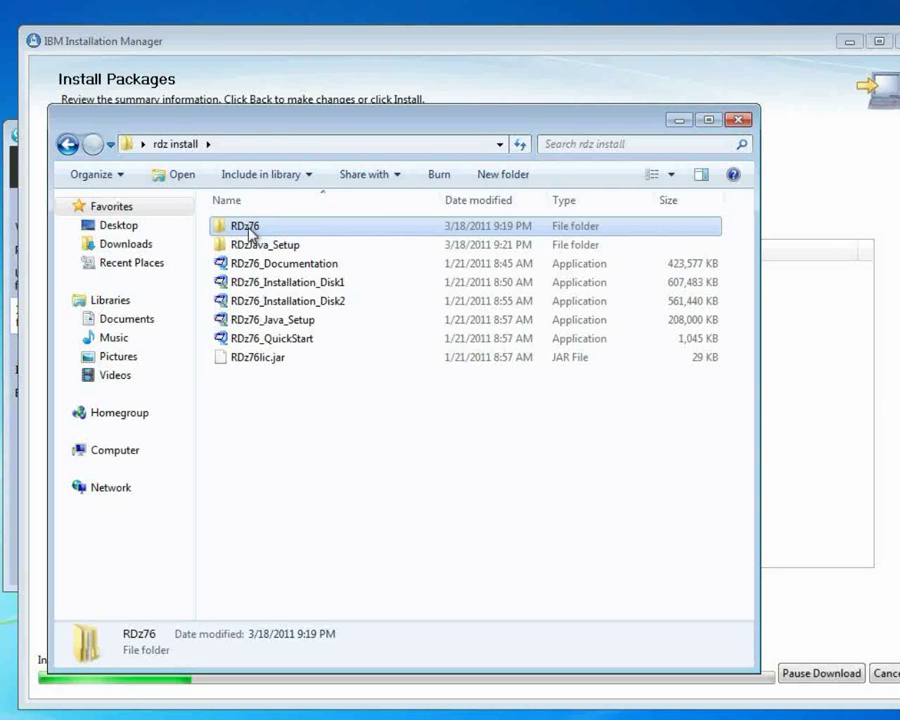
# Look at the disk1 and disk2 folders inside RDz76, then return to rdz install and close that folder window.
pyautogui.doubleClick(252, 229)
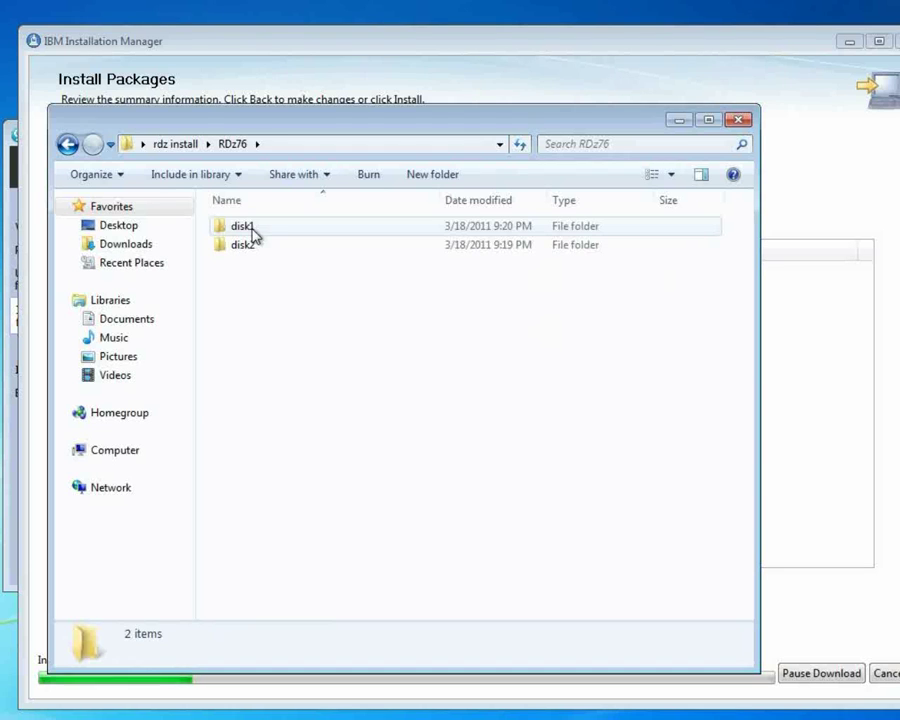
pyautogui.click(252, 229)
pyautogui.click(250, 247)
pyautogui.click(252, 230)
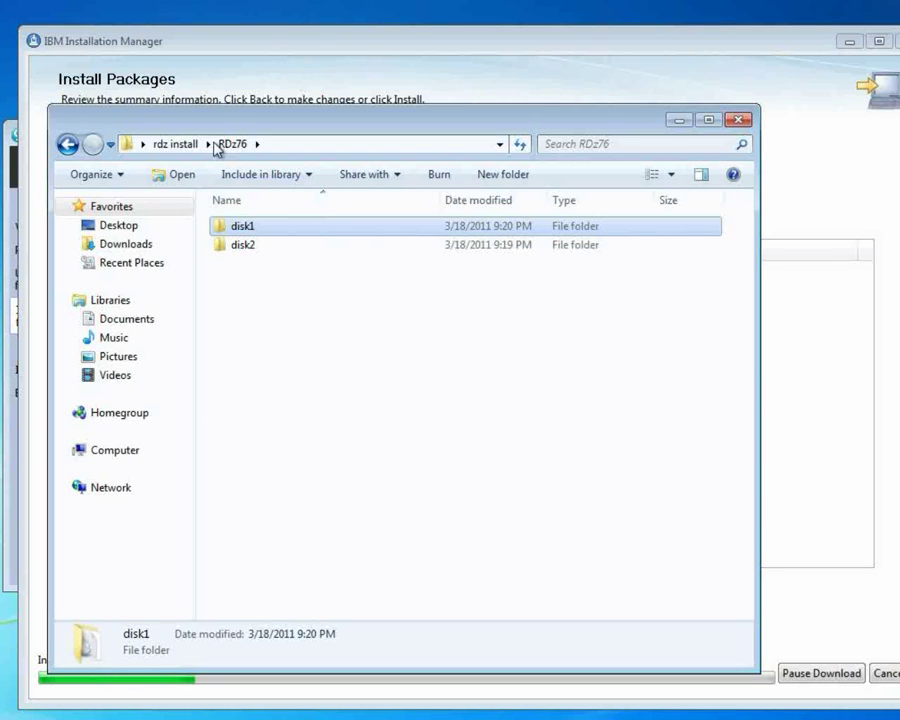
pyautogui.click(178, 145)
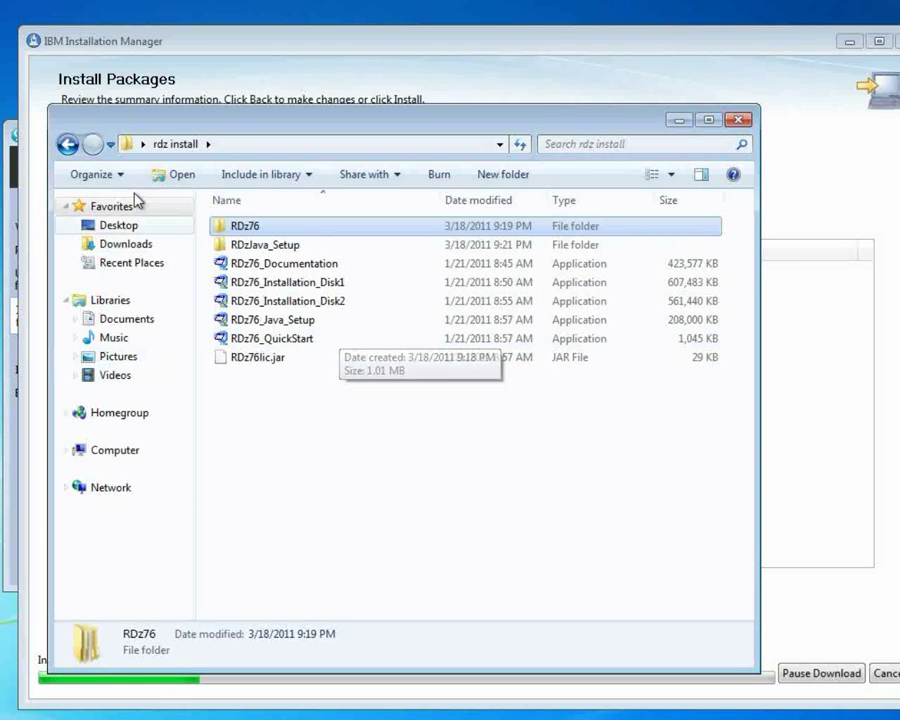
pyautogui.click(738, 120)
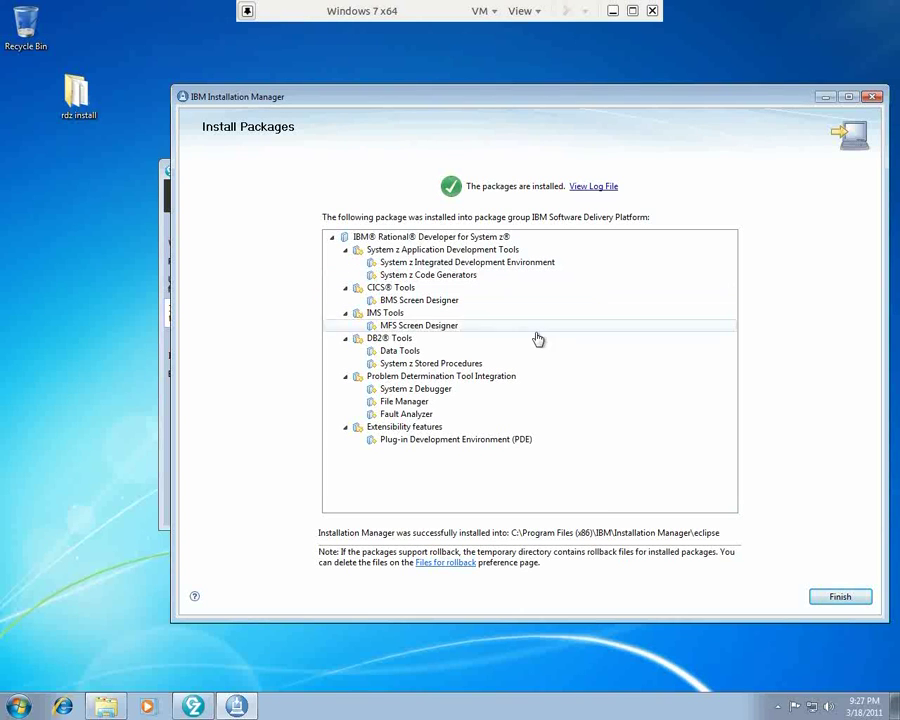
# Finish the completed package installation, then close the launchpad and the RDzJava_Setup folder window.
pyautogui.click(842, 598)
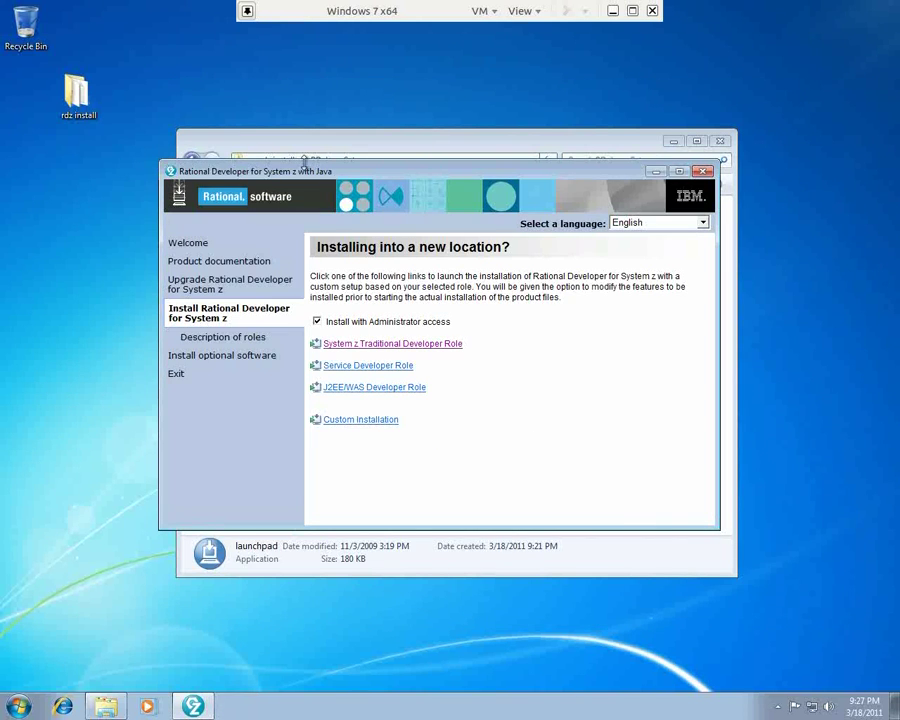
pyautogui.click(706, 172)
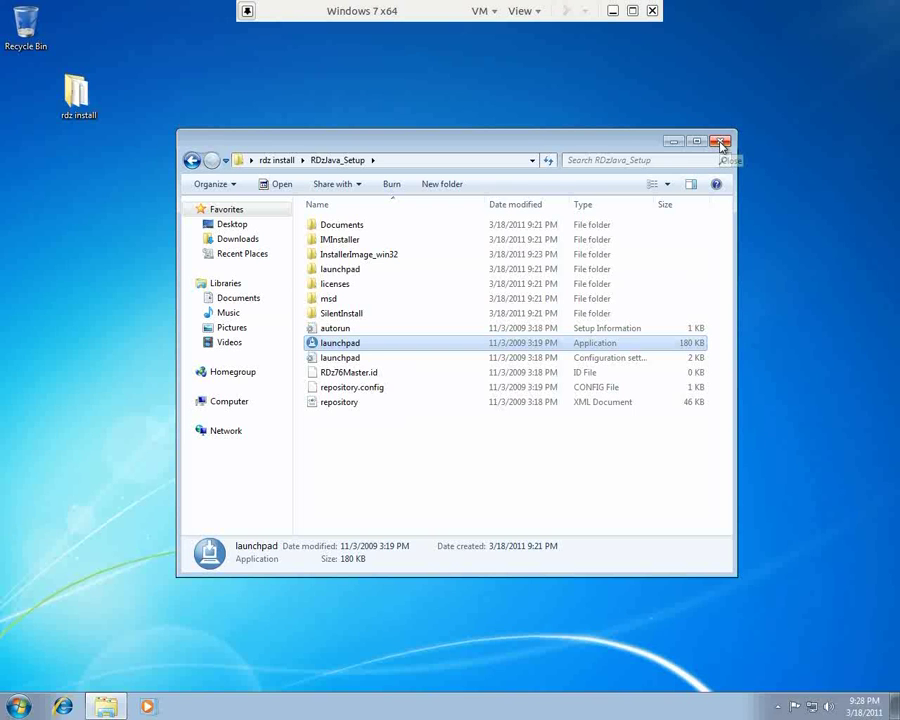
pyautogui.click(720, 147)
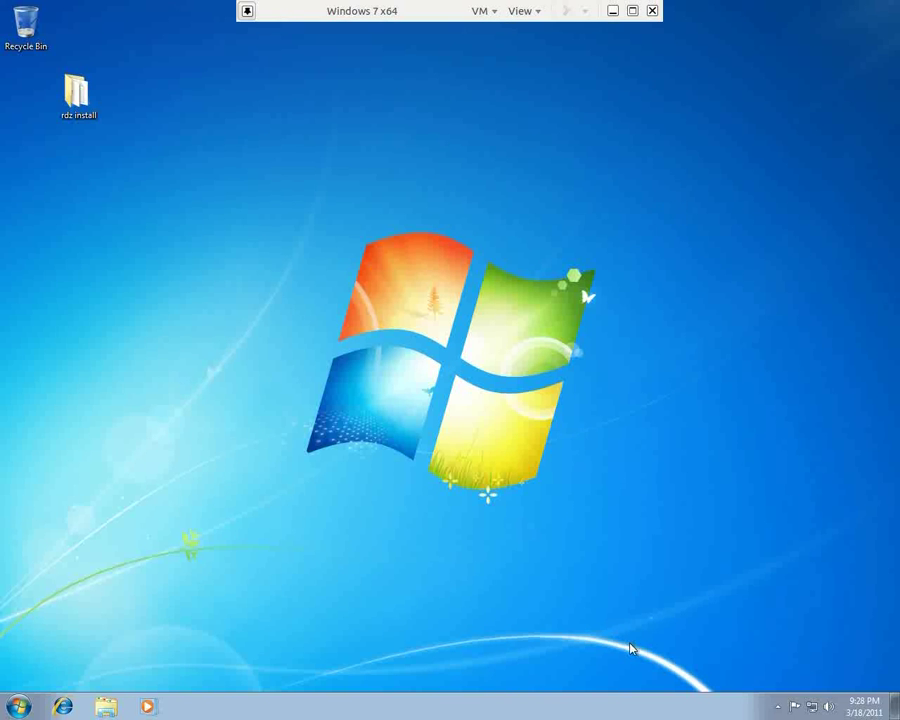
# Create a desktop shortcut for IBM Rational Developer for System z from the installed IBM Software Delivery Platform programs.
pyautogui.click(18, 710)
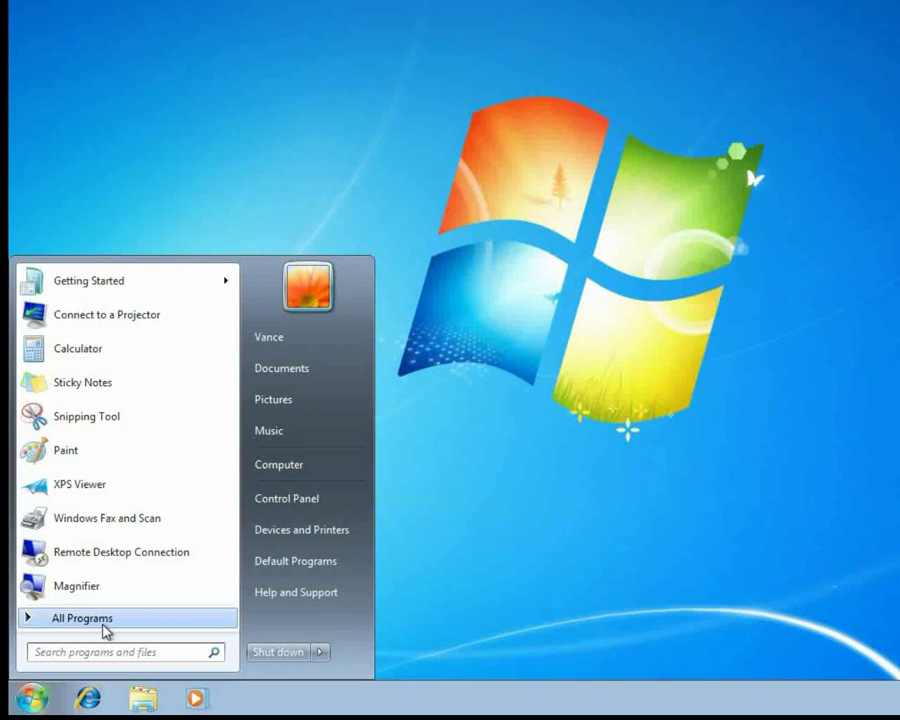
pyautogui.click(62, 645)
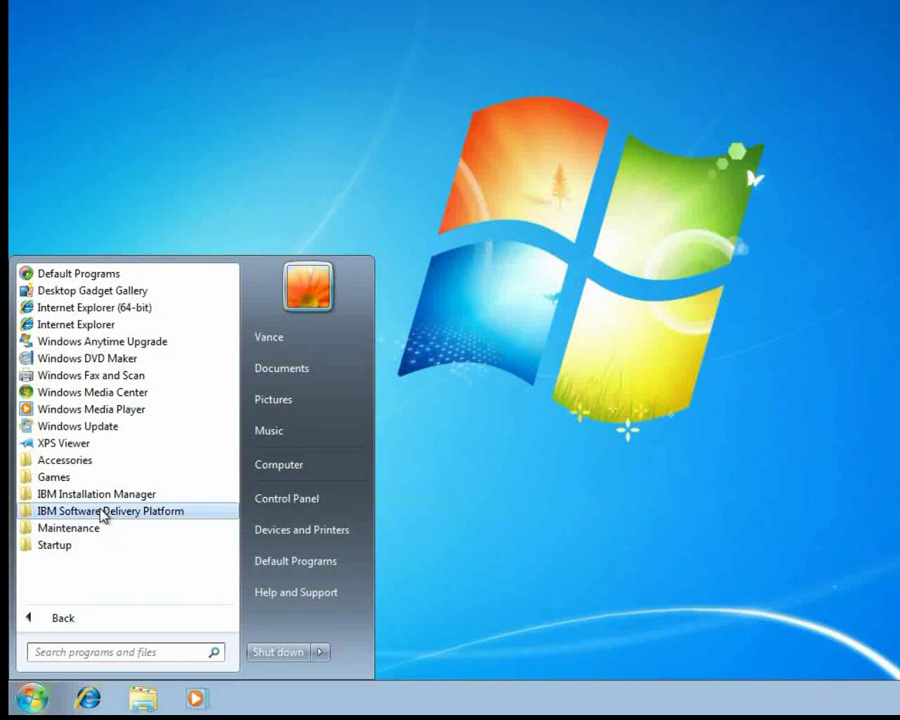
pyautogui.click(100, 500)
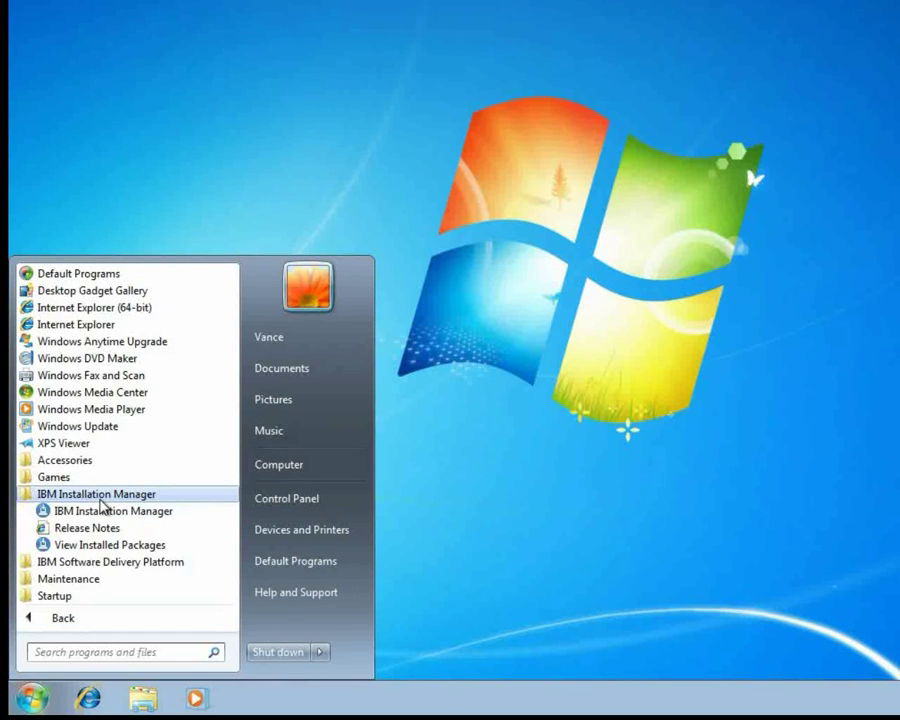
pyautogui.click(97, 561)
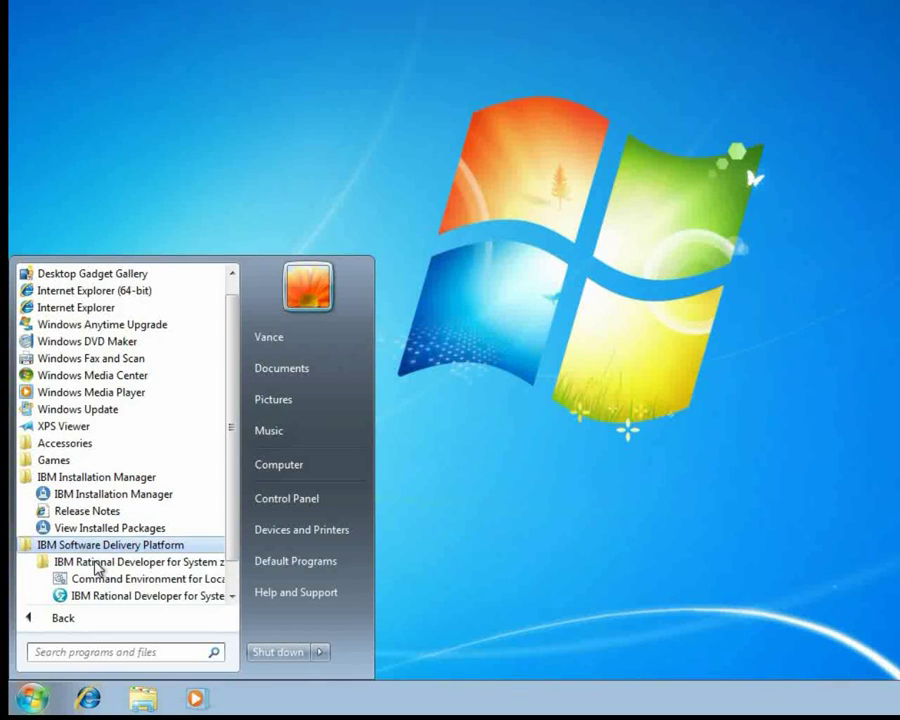
pyautogui.moveTo(232, 500); pyautogui.dragTo(232, 527)
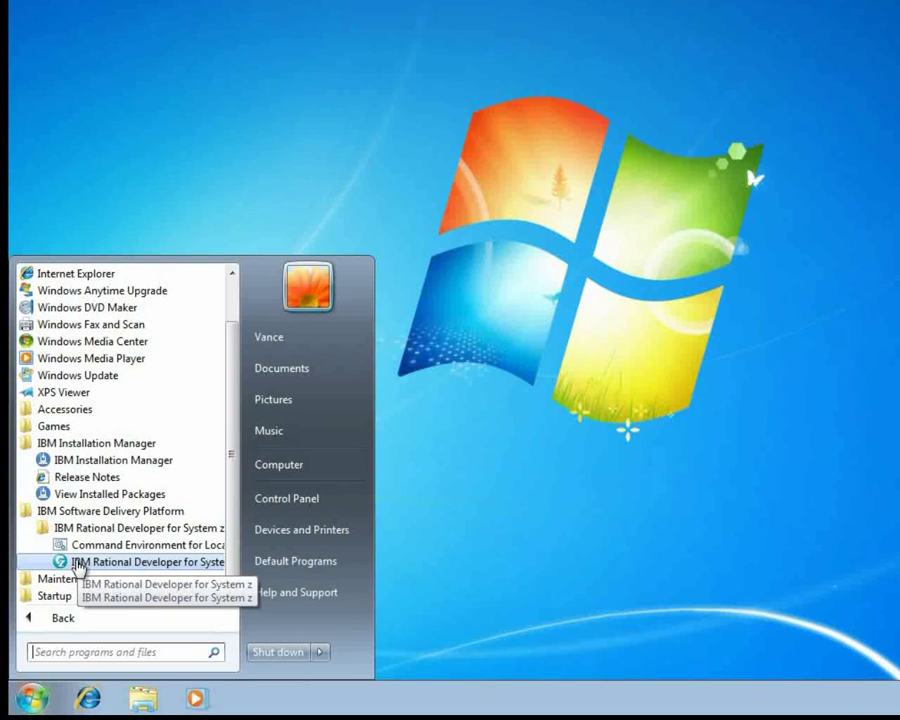
pyautogui.rightClick(76, 566)
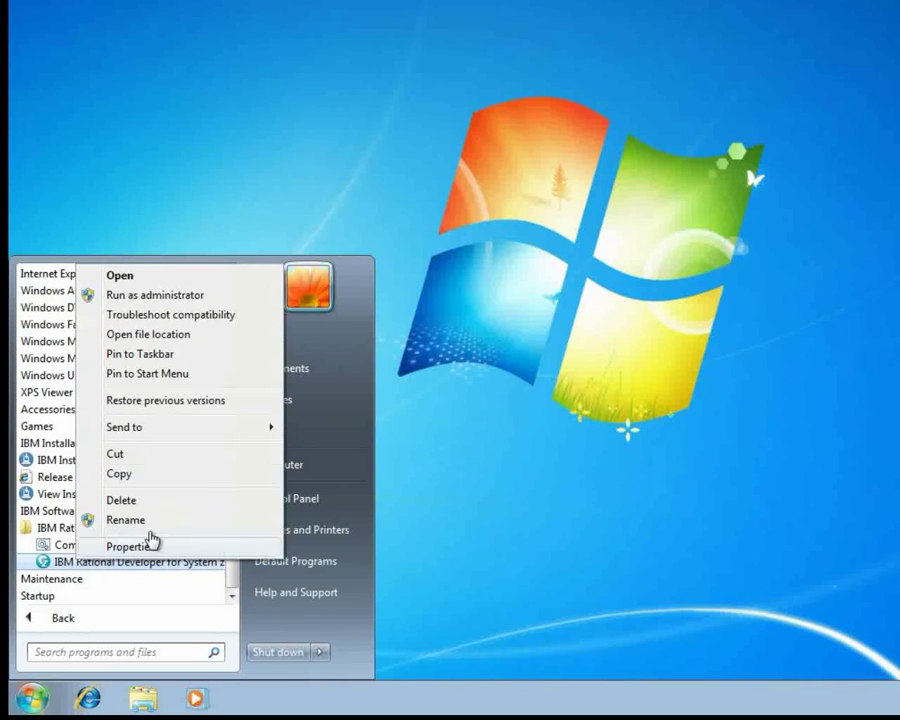
pyautogui.moveTo(153, 430)
pyautogui.click(374, 444)
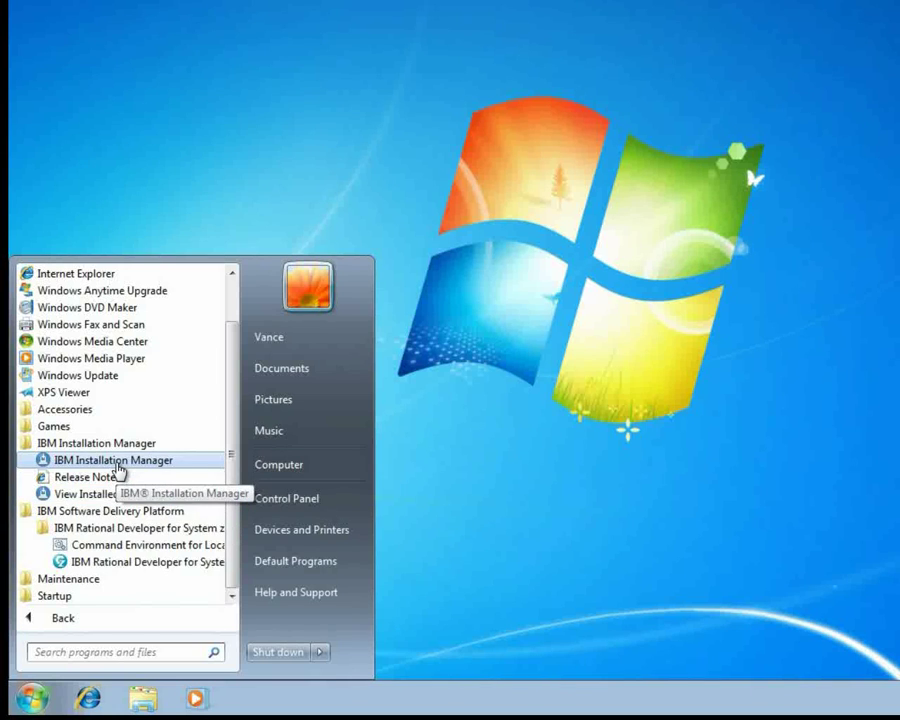
# Try to start IBM Installation Manager with normal user privileges.
pyautogui.click(116, 462)
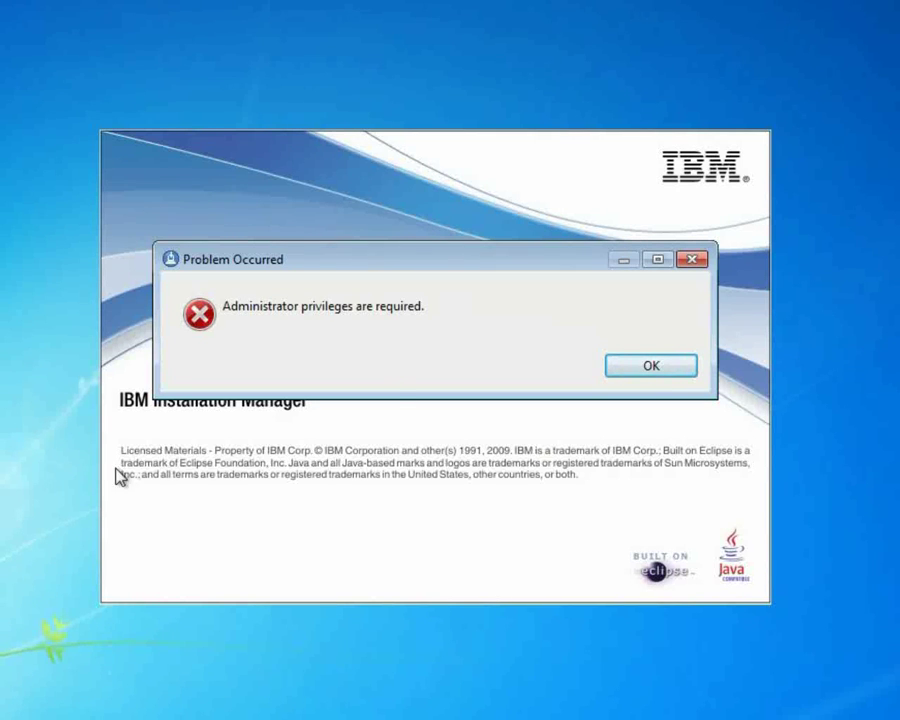
pyautogui.click(662, 372)
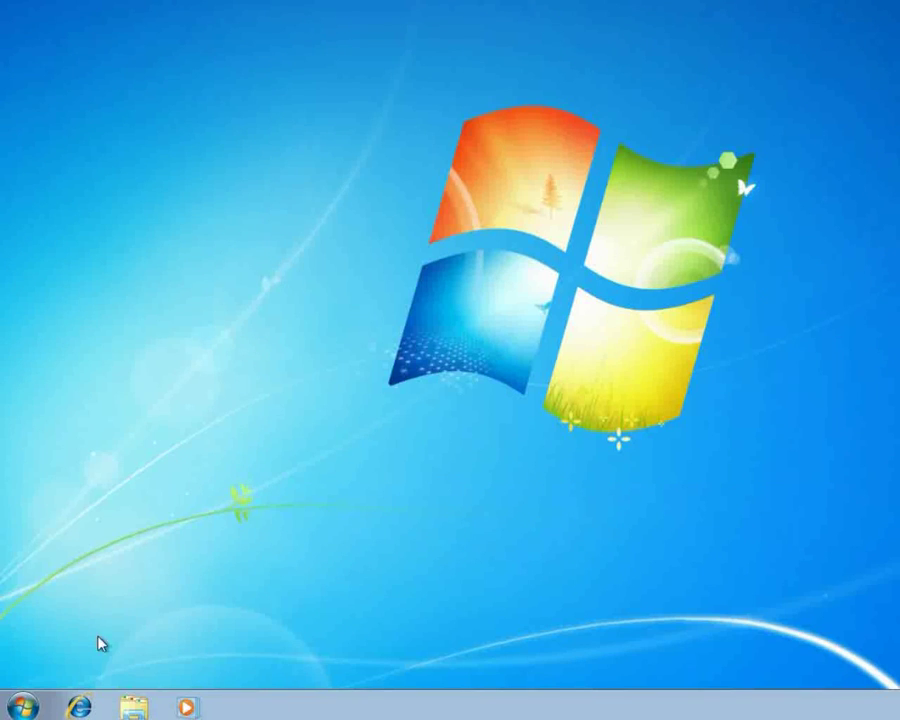
# Set the IBM Installation Manager shortcut's compatibility properties to run the program as an administrator.
pyautogui.click(22, 706)
pyautogui.click(56, 628)
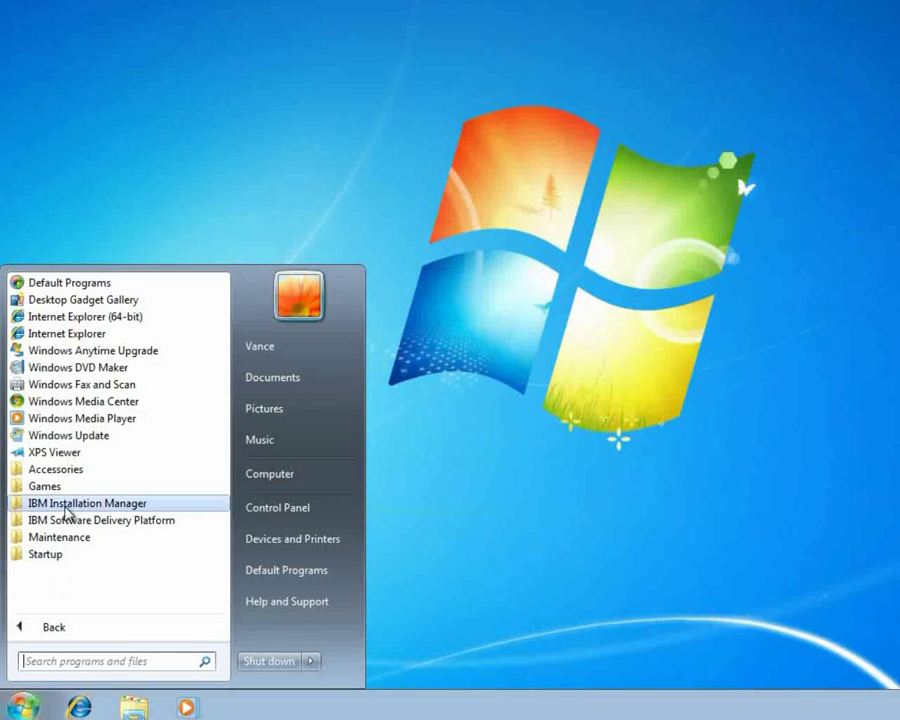
pyautogui.click(64, 504)
pyautogui.rightClick(67, 522)
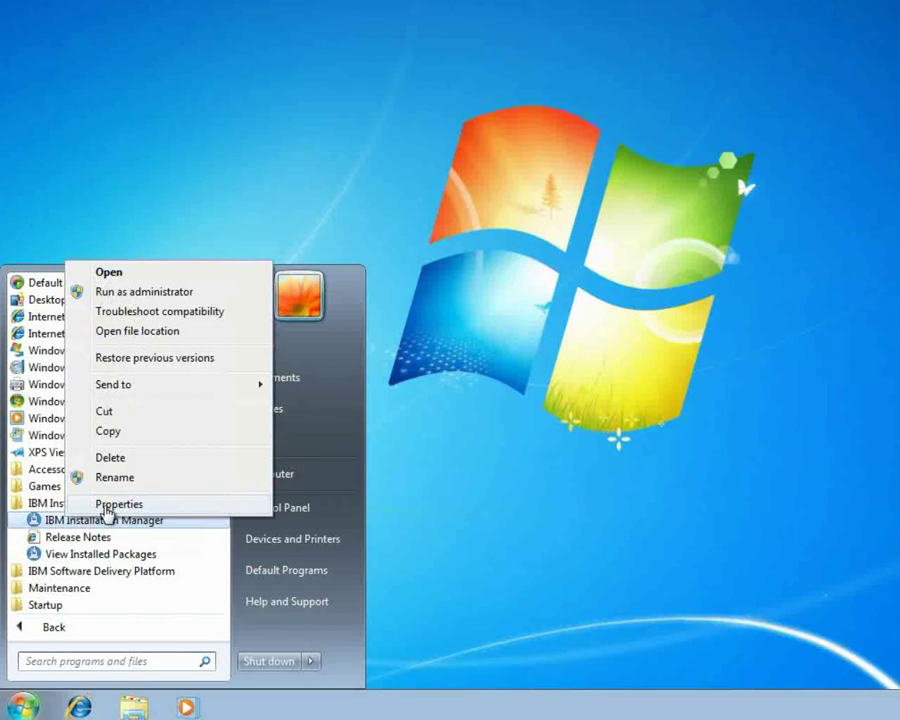
pyautogui.click(110, 504)
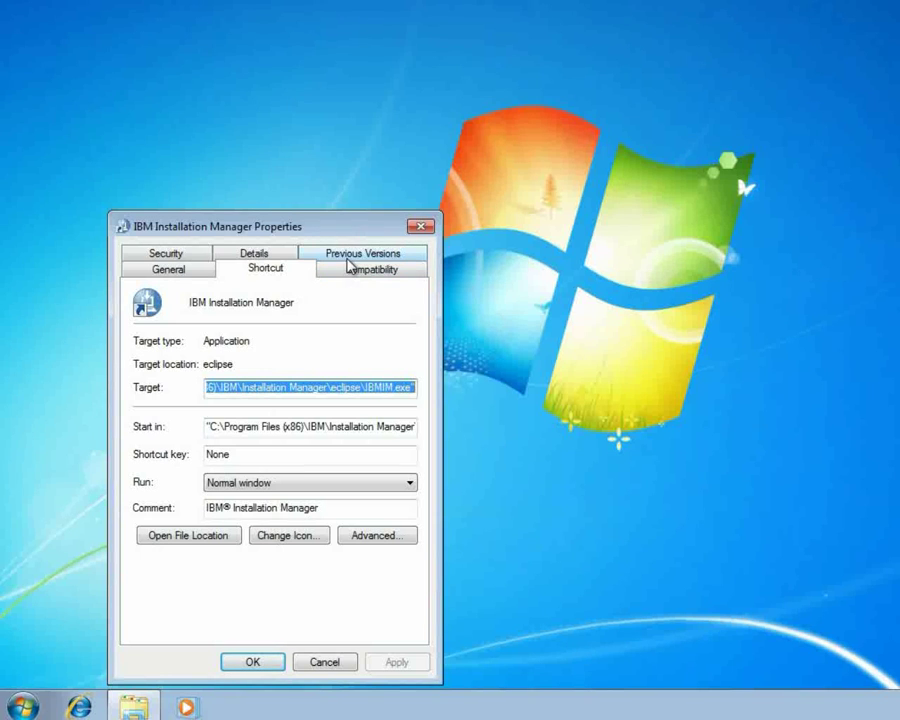
pyautogui.click(172, 255)
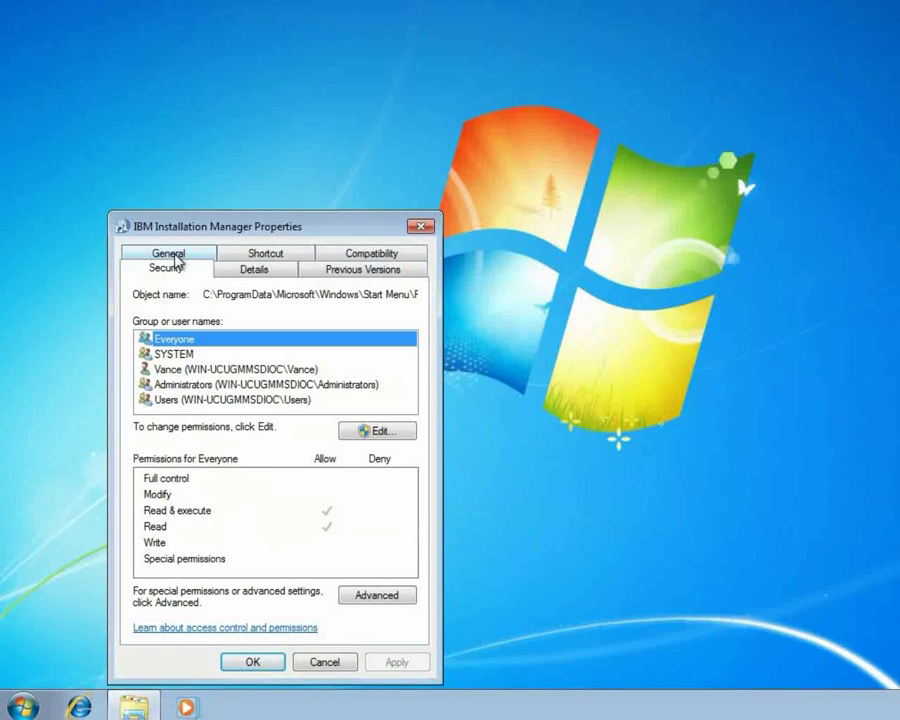
pyautogui.click(256, 270)
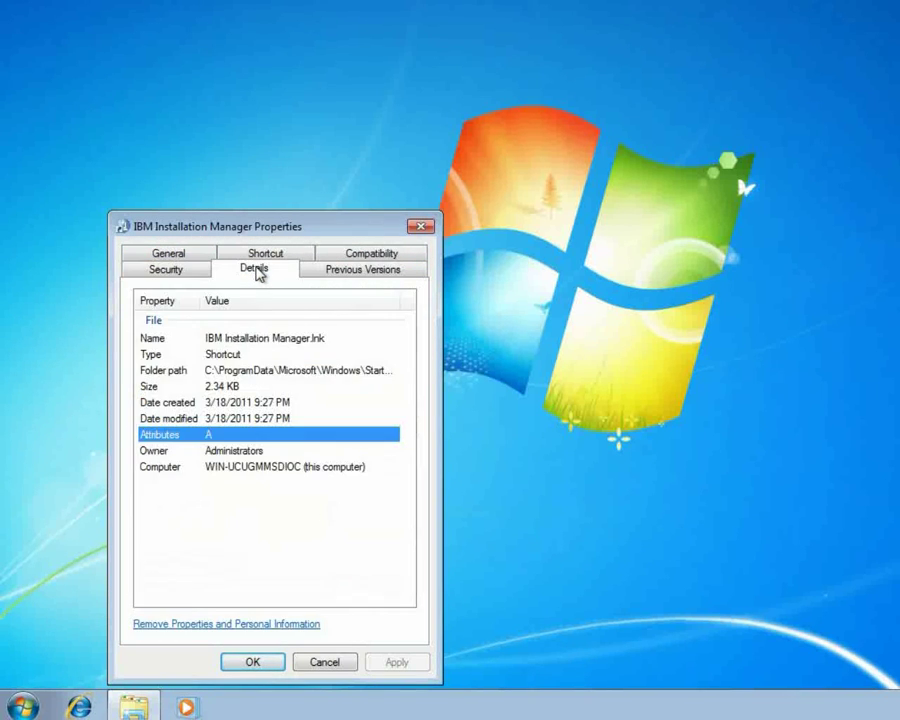
pyautogui.click(351, 274)
pyautogui.click(355, 256)
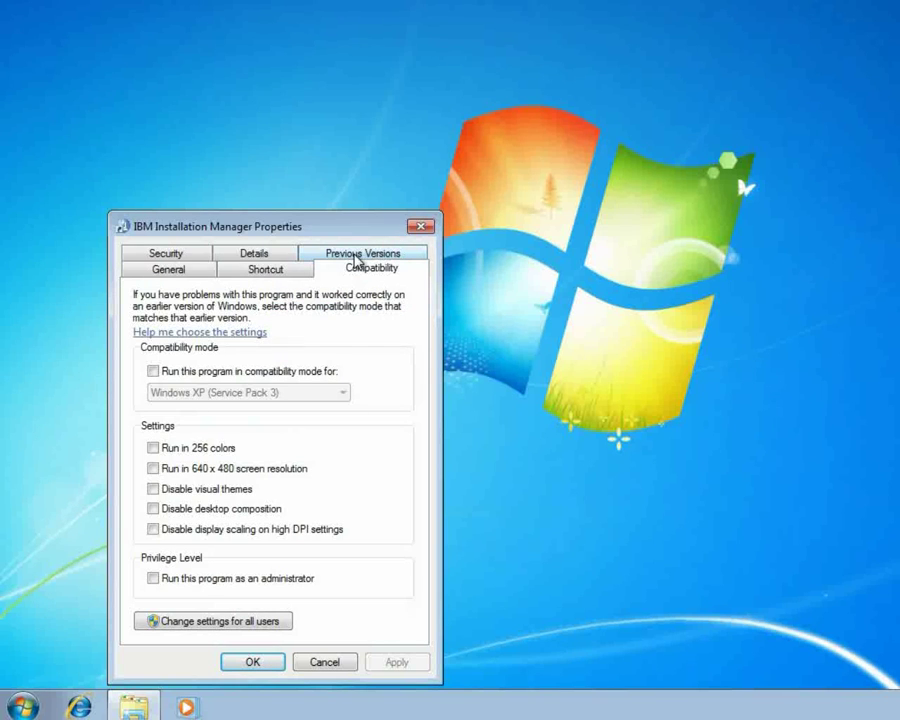
pyautogui.click(153, 578)
pyautogui.click(400, 662)
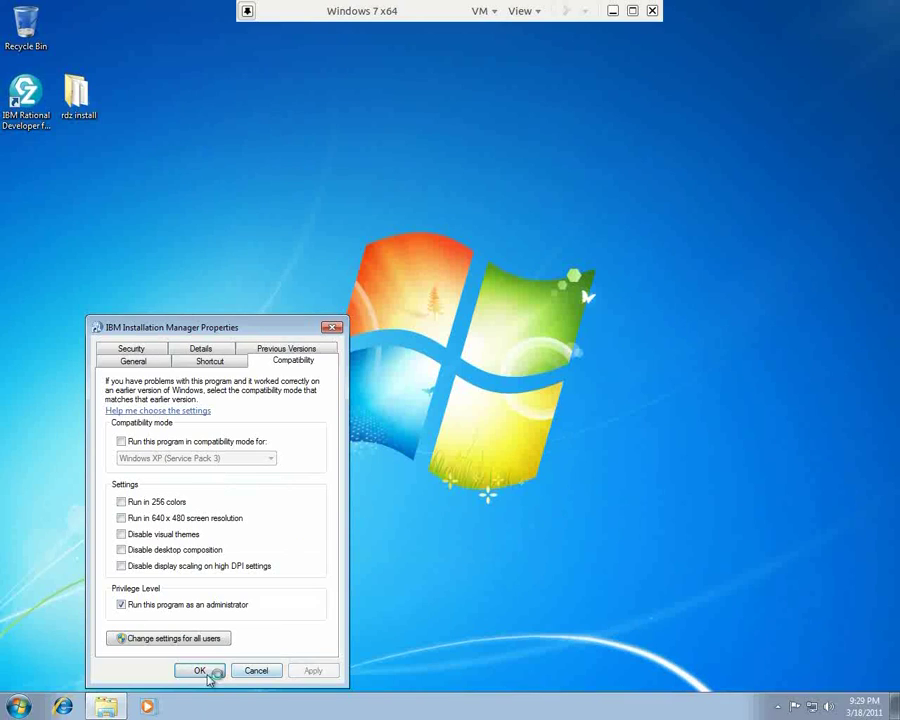
pyautogui.click(199, 671)
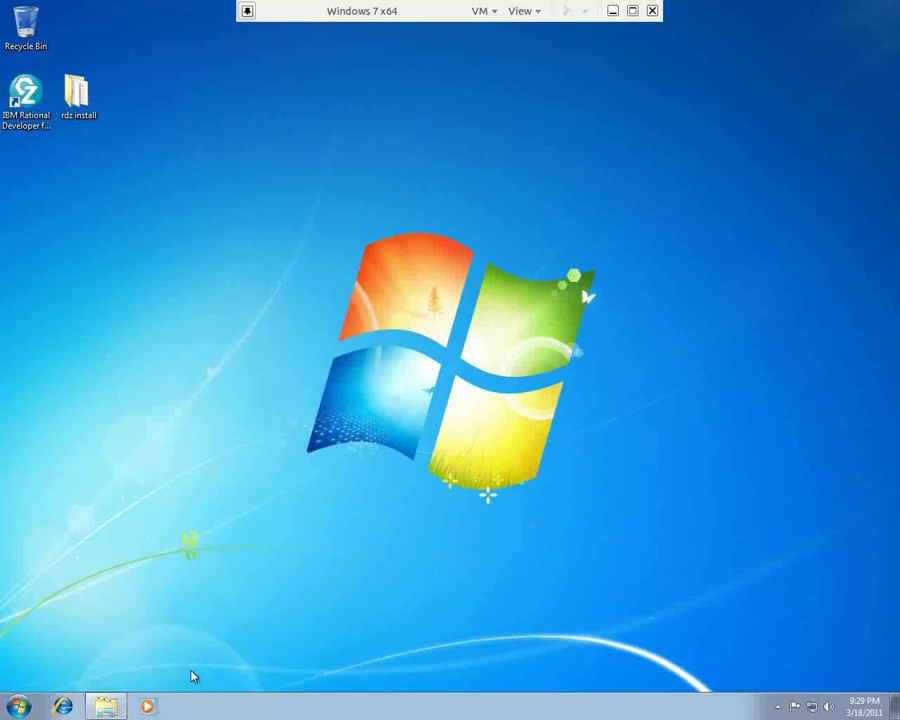
# Start IBM Installation Manager from the installed programs with administrator privileges.
pyautogui.click(18, 706)
pyautogui.click(43, 643)
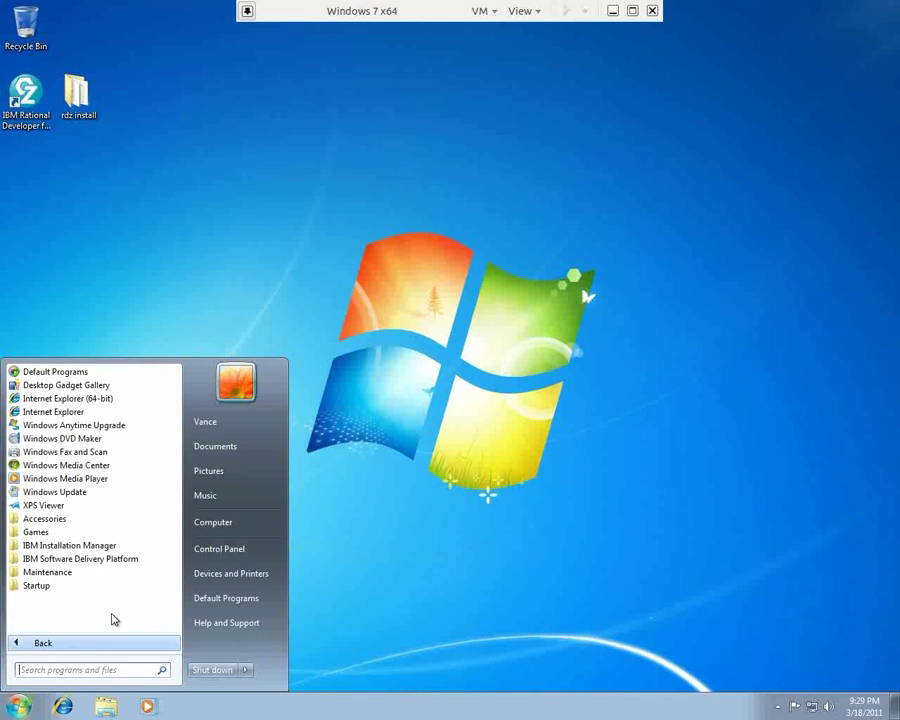
pyautogui.click(88, 545)
pyautogui.click(74, 559)
pyautogui.click(234, 550)
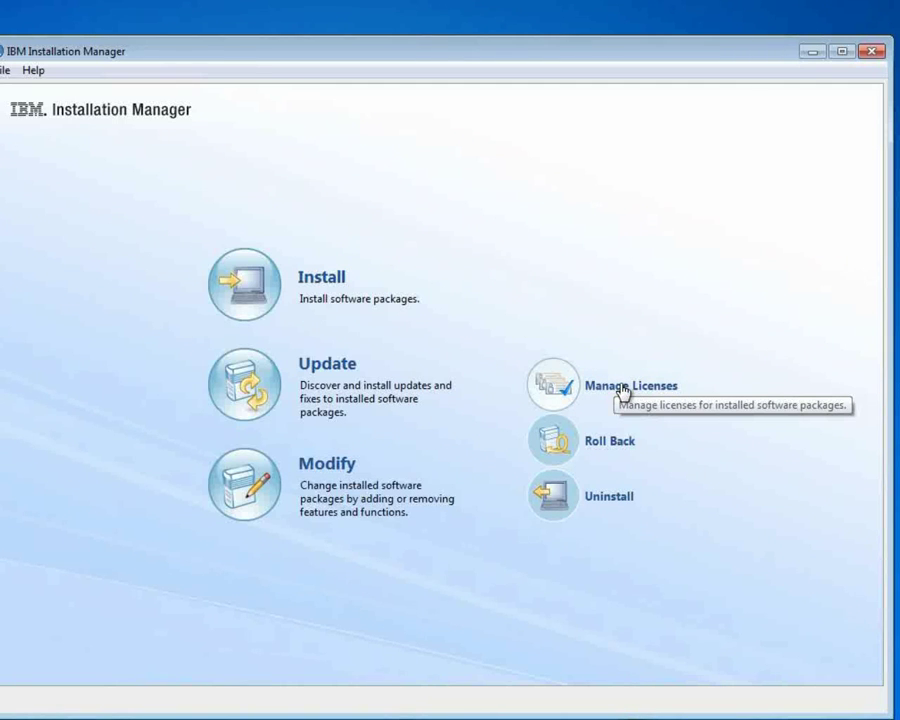
# Manage the license of IBM Rational Developer for System z 7.6 and choose to import a product Activation Kit.
pyautogui.click(652, 386)
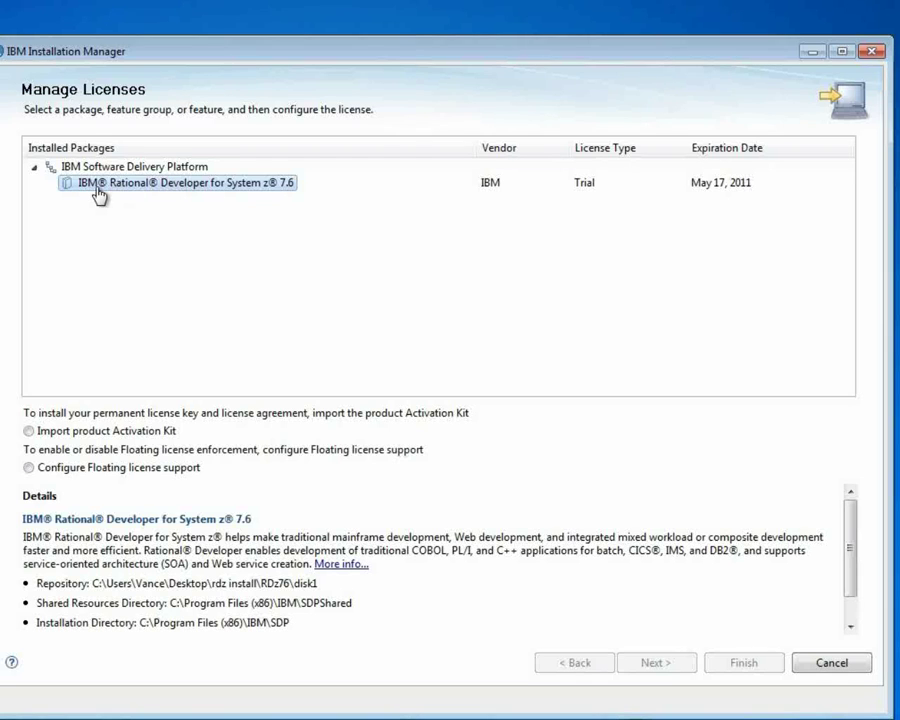
pyautogui.click(29, 433)
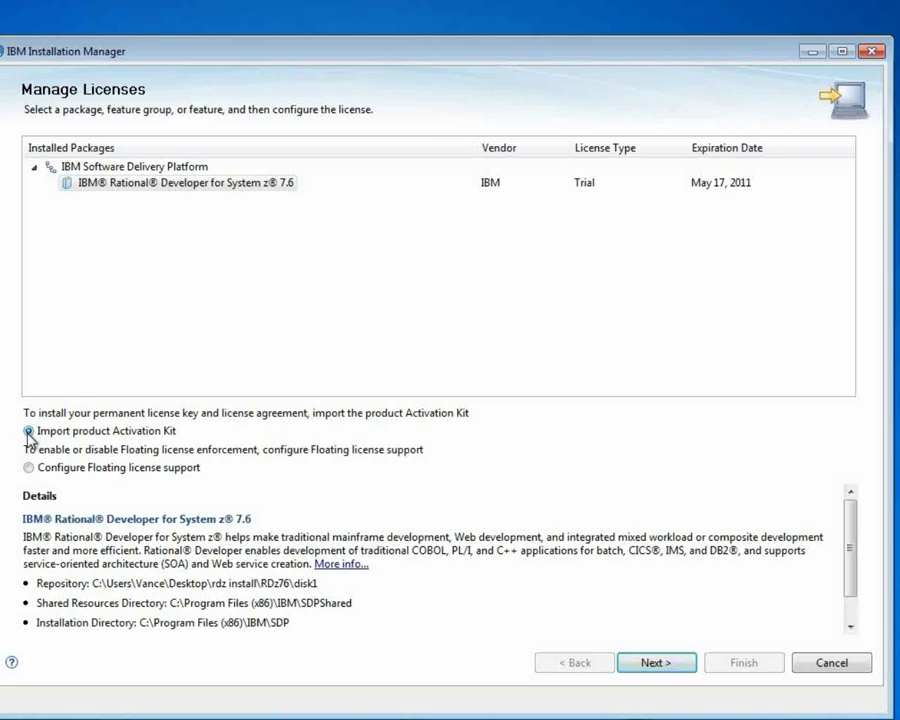
pyautogui.click(660, 661)
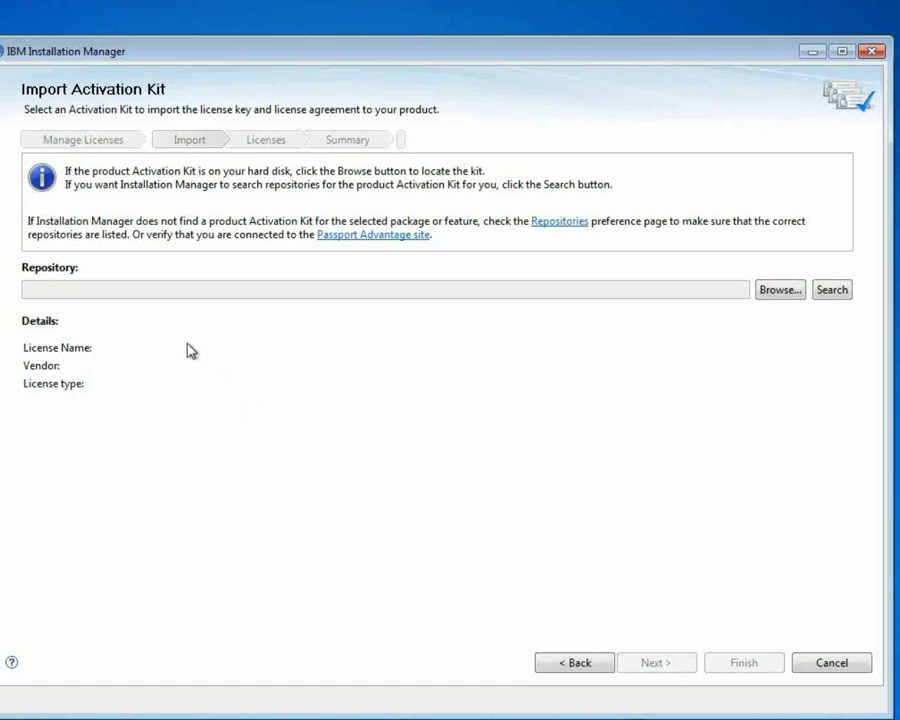
# Select RDz76lic.jar from the desktop's rdz install folder as the Activation Kit and continue to the license agreement.
pyautogui.click(775, 293)
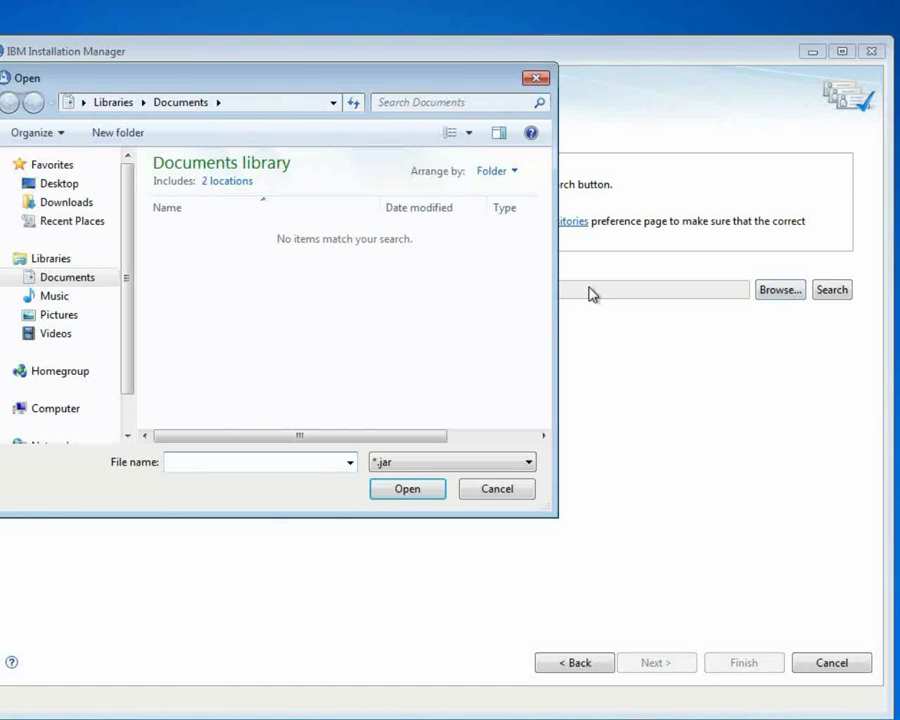
pyautogui.click(35, 187)
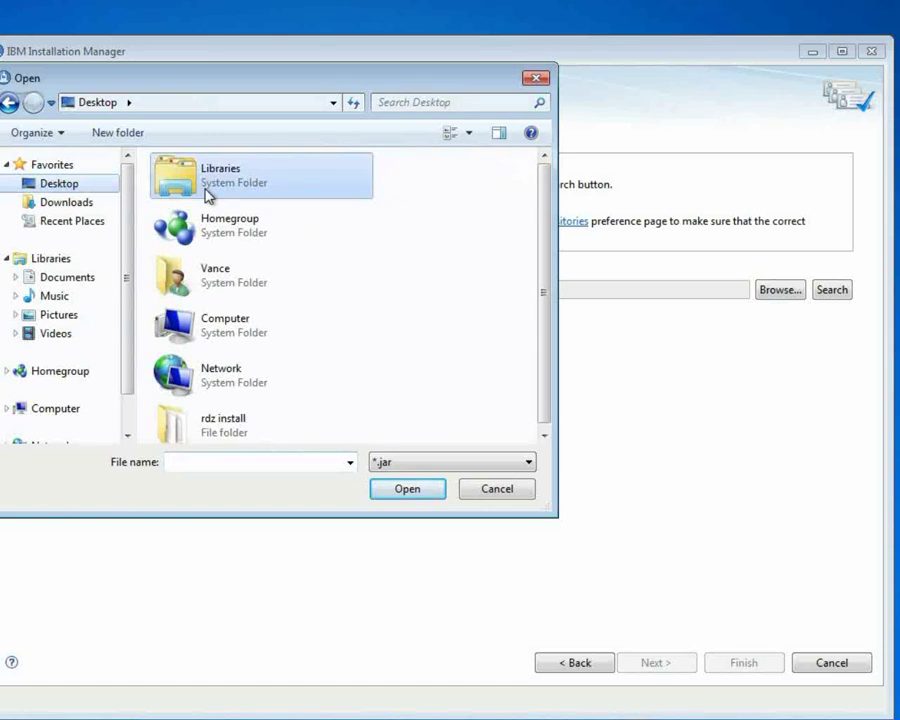
pyautogui.doubleClick(231, 424)
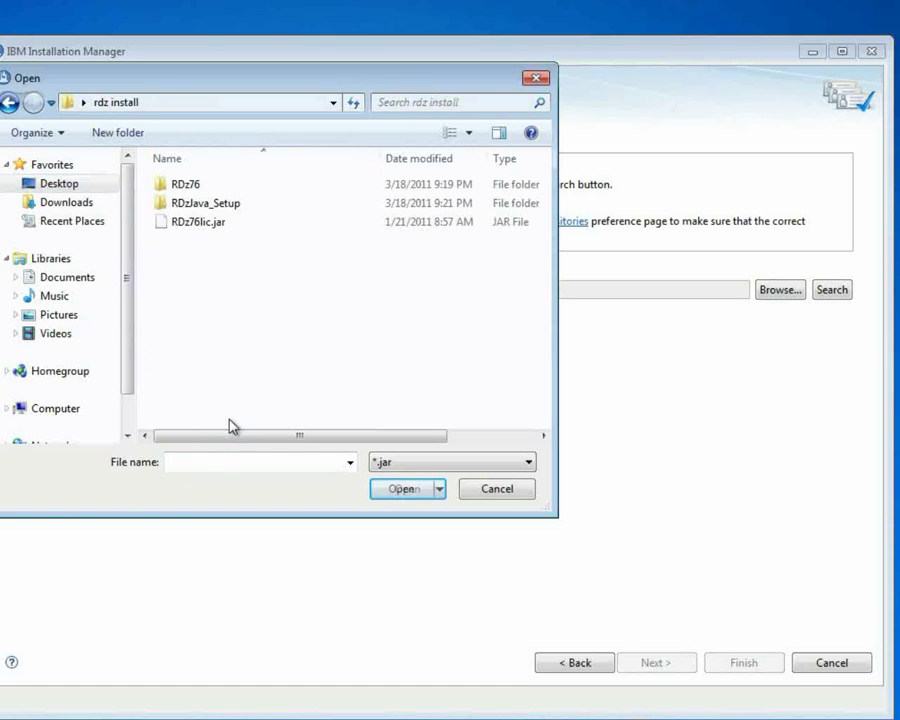
pyautogui.click(213, 224)
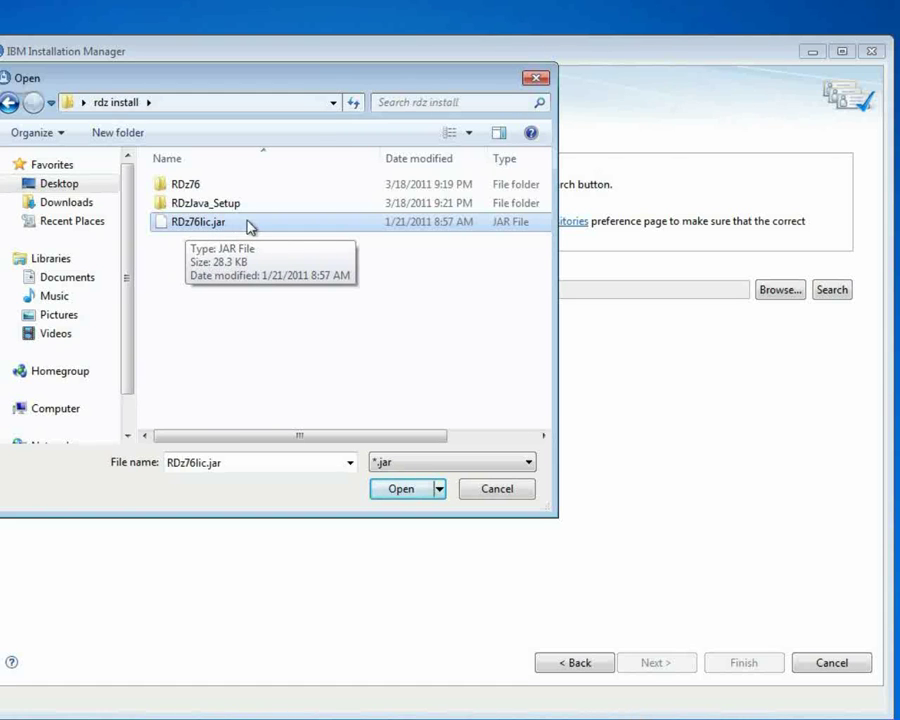
pyautogui.click(424, 485)
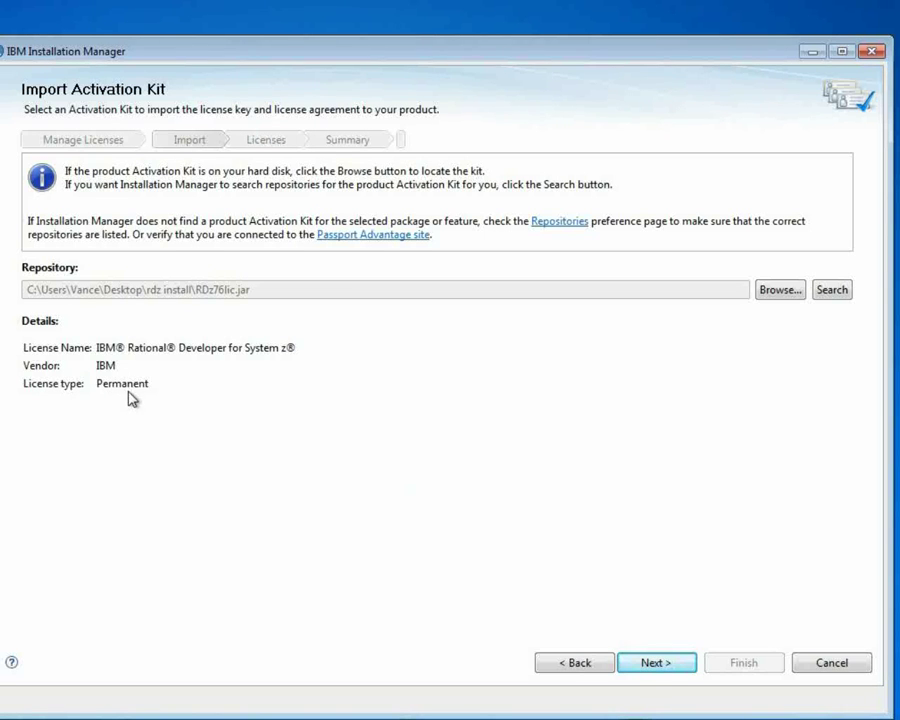
pyautogui.click(657, 663)
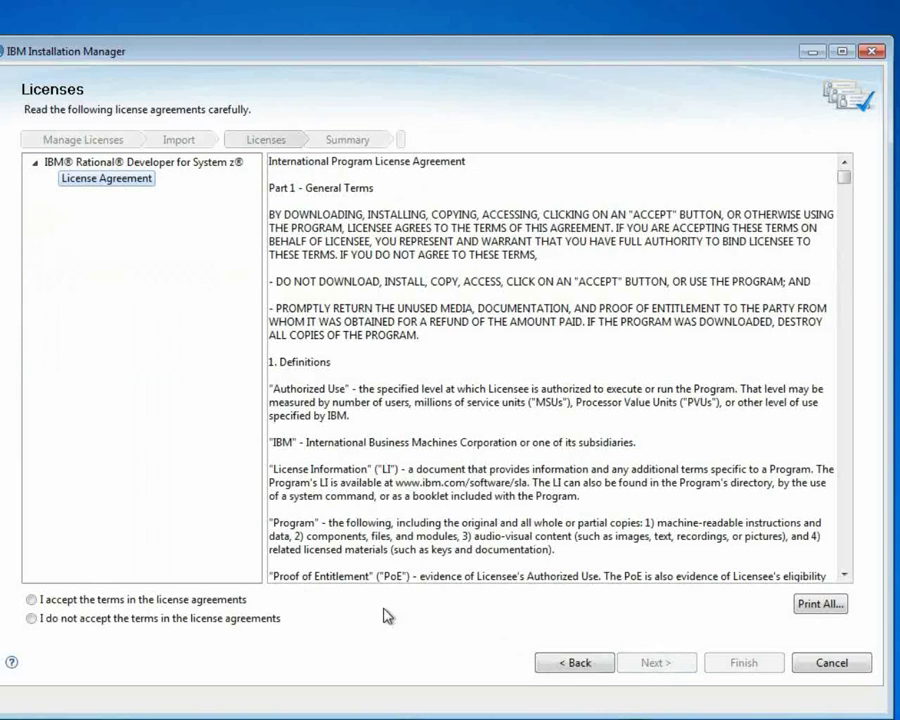
# Accept the license agreement terms, complete the license import and close IBM Installation Manager.
pyautogui.click(31, 599)
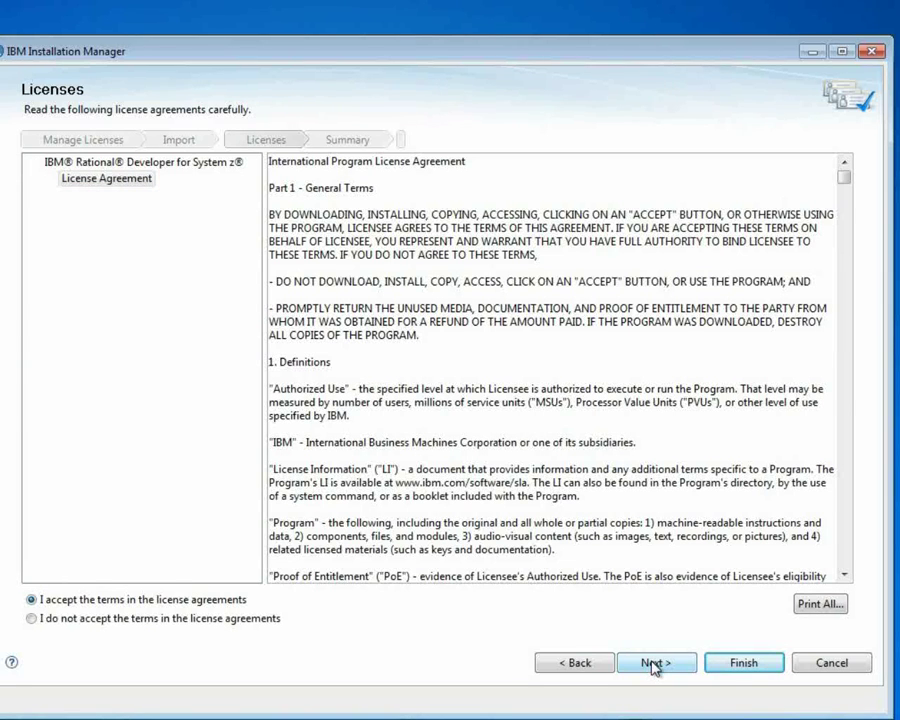
pyautogui.click(739, 662)
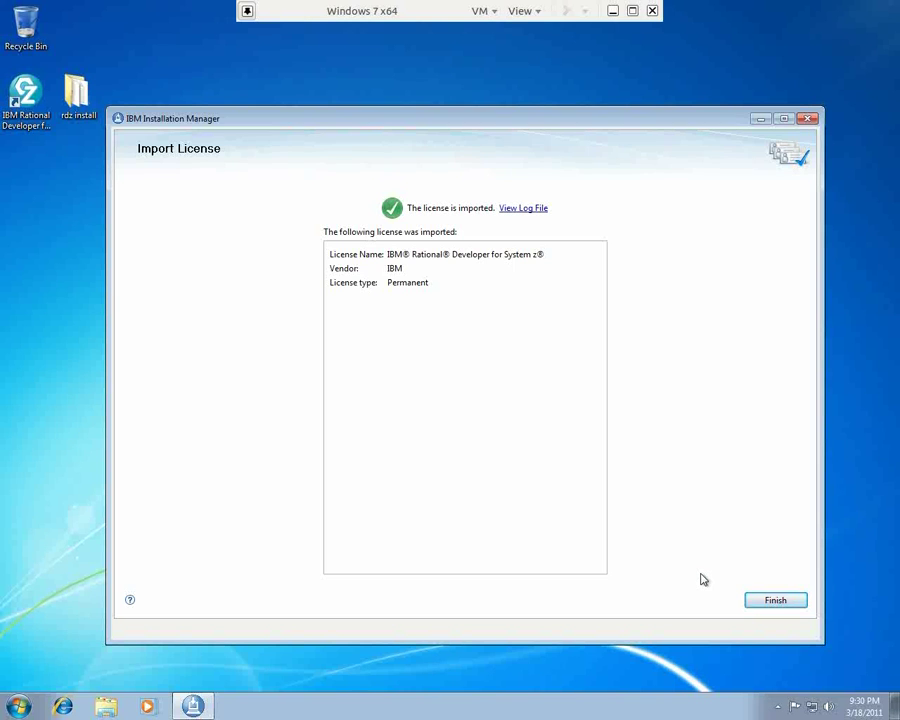
pyautogui.click(755, 601)
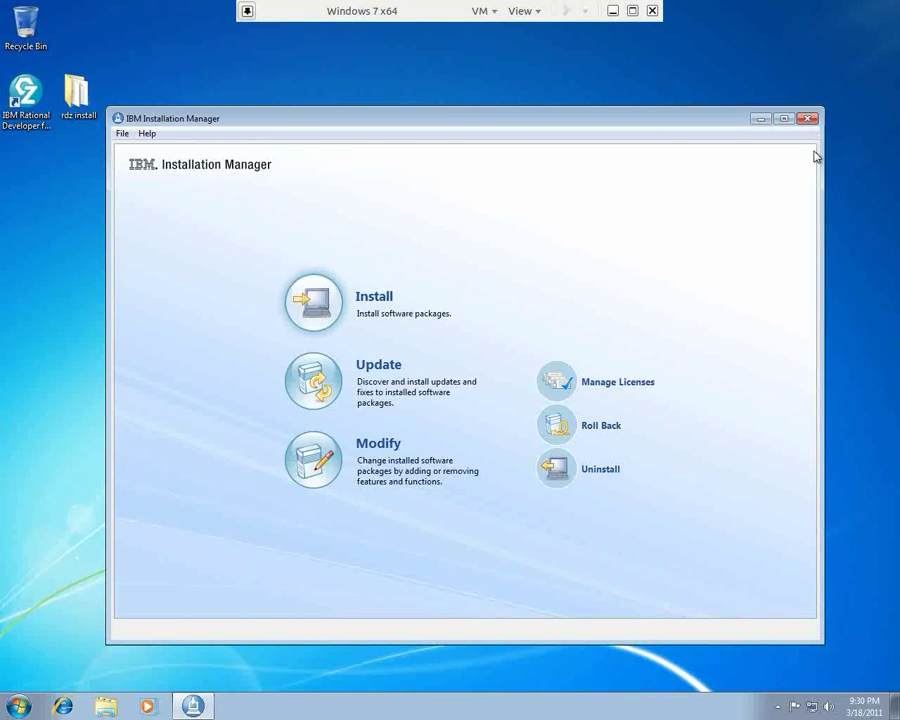
pyautogui.click(808, 119)
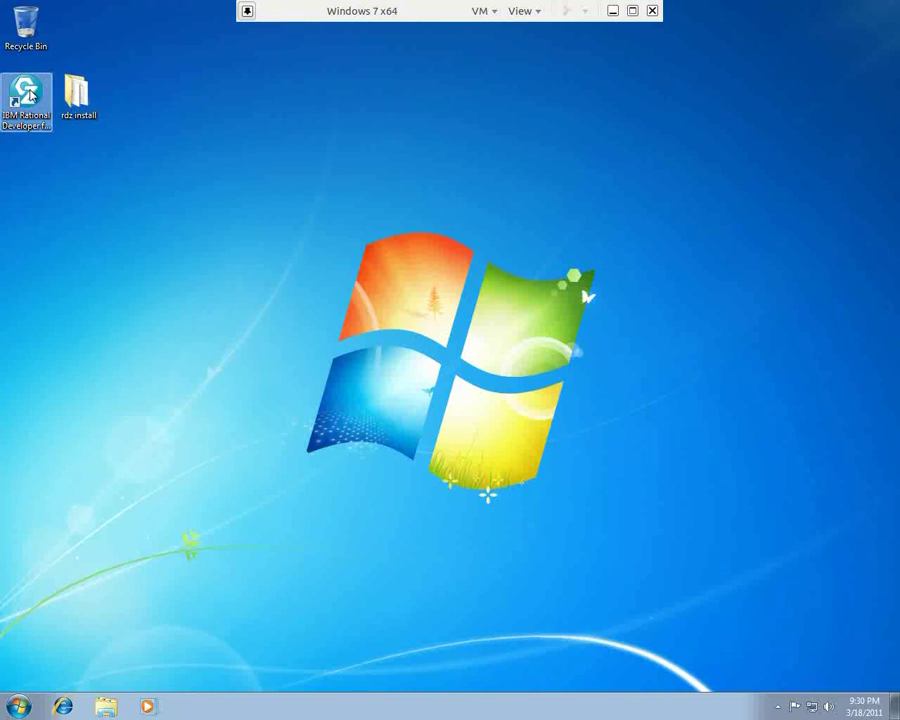
# Launch IBM Rational Developer for System z from the desktop and make the suggested workspace folder the default without asking again.
pyautogui.click(30, 94)
pyautogui.doubleClick(30, 94)
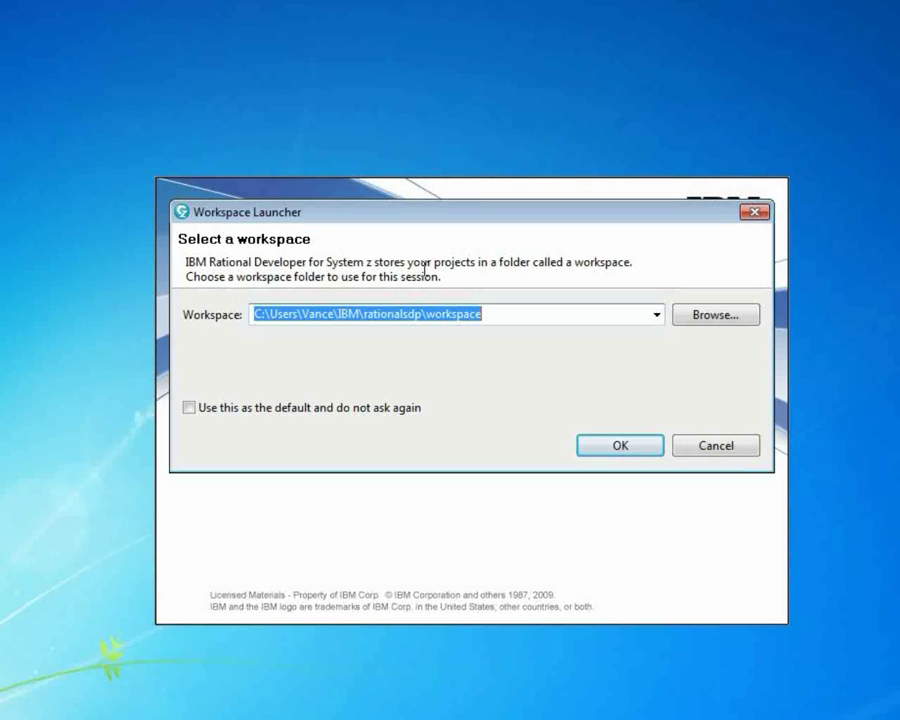
pyautogui.click(189, 408)
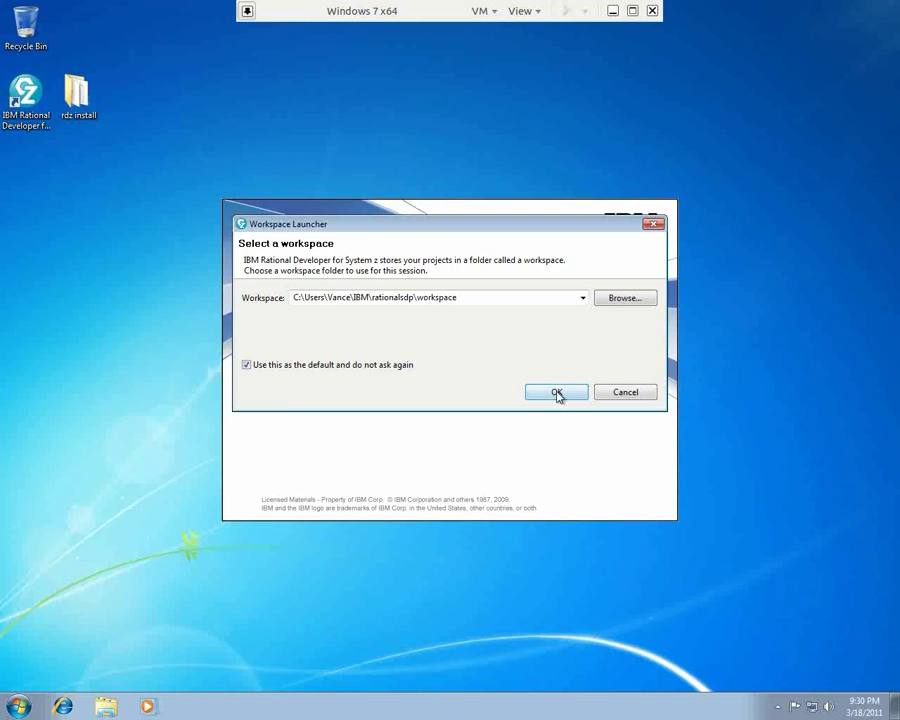
pyautogui.click(620, 446)
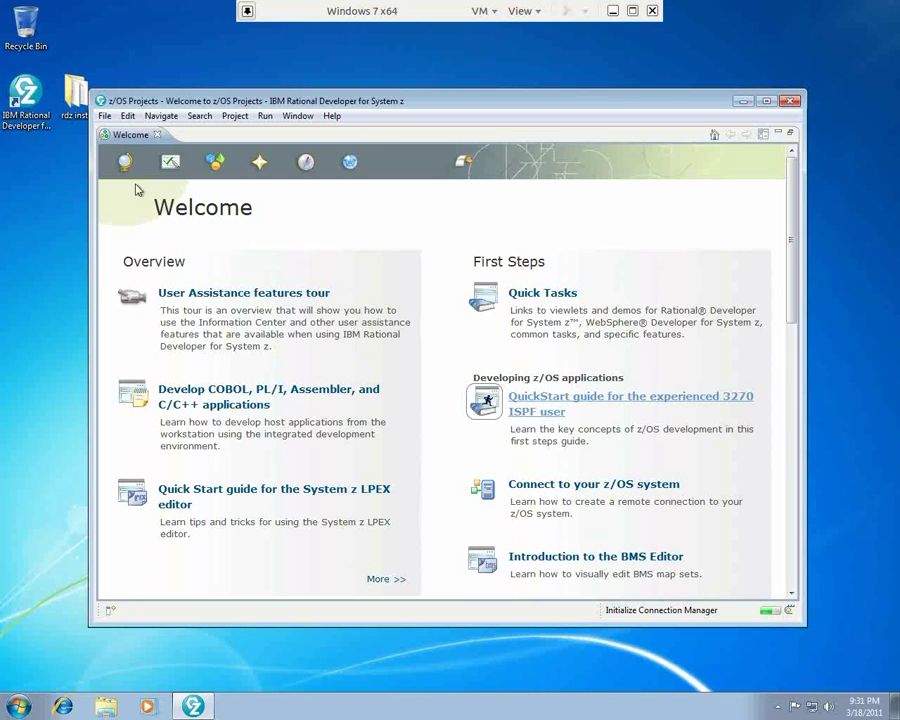
# Close the Welcome page and allow the Java(TM) Platform SE binary through Windows Firewall on private and public networks.
pyautogui.click(156, 135)
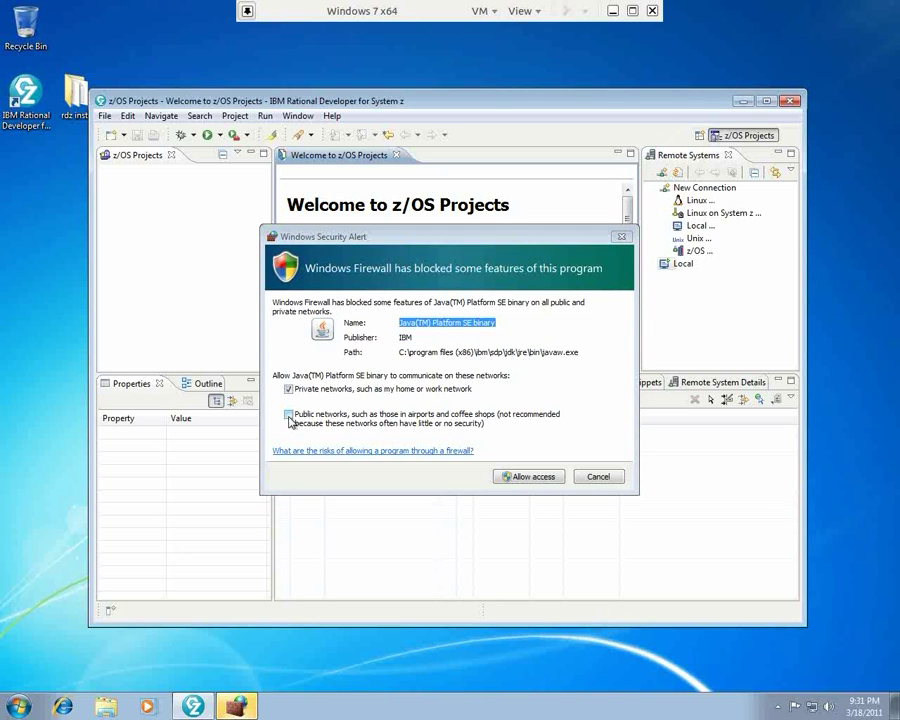
pyautogui.click(289, 414)
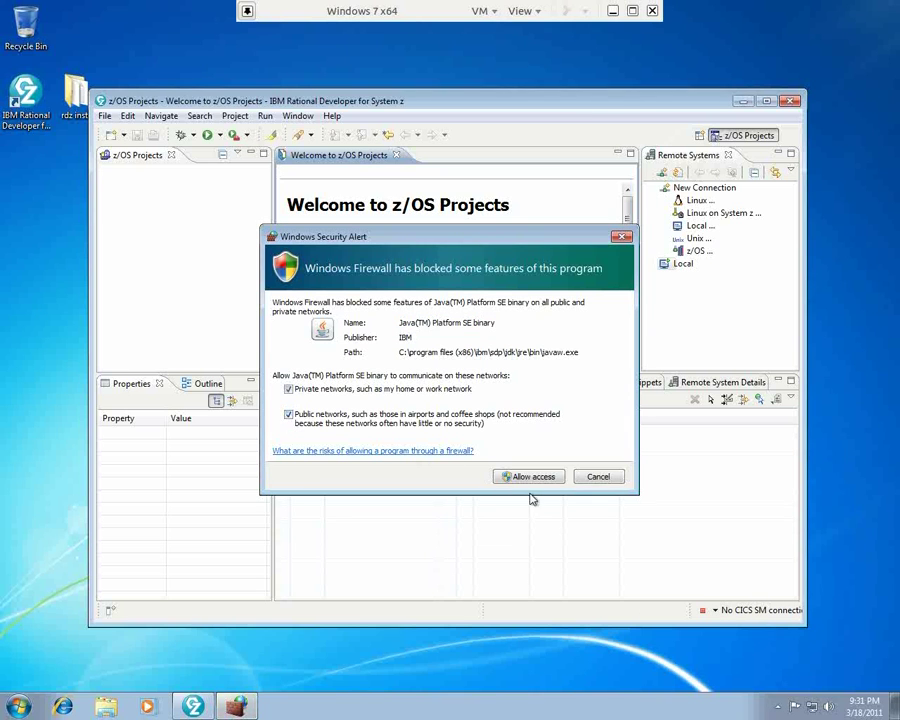
pyautogui.click(536, 477)
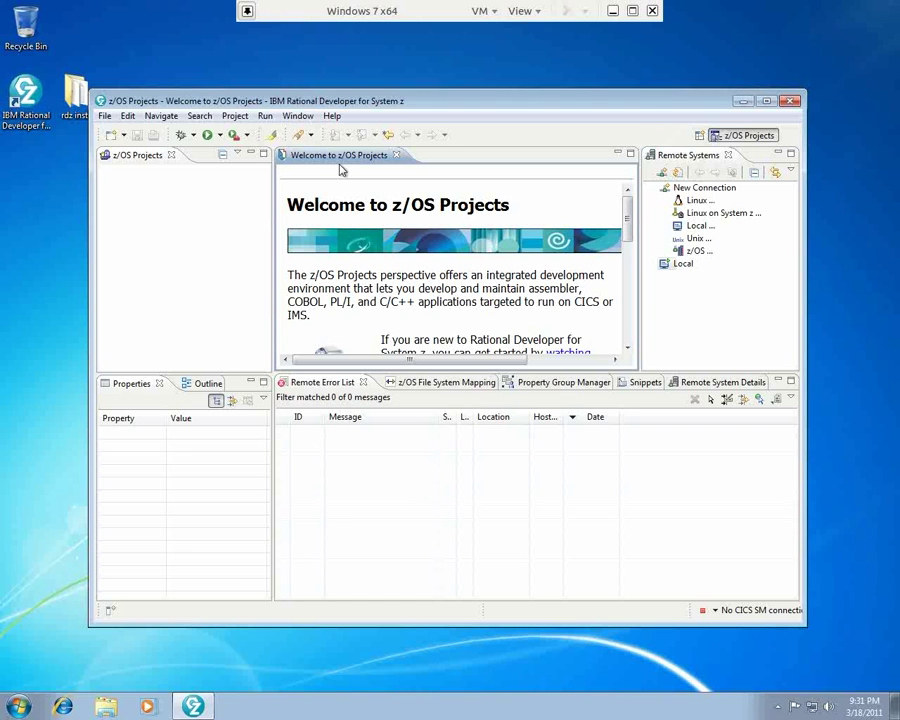
# Maximize the IBM Rational Developer for System z window and close the Welcome to z/OS Projects page.
pyautogui.moveTo(400, 104); pyautogui.dragTo(405, 101)
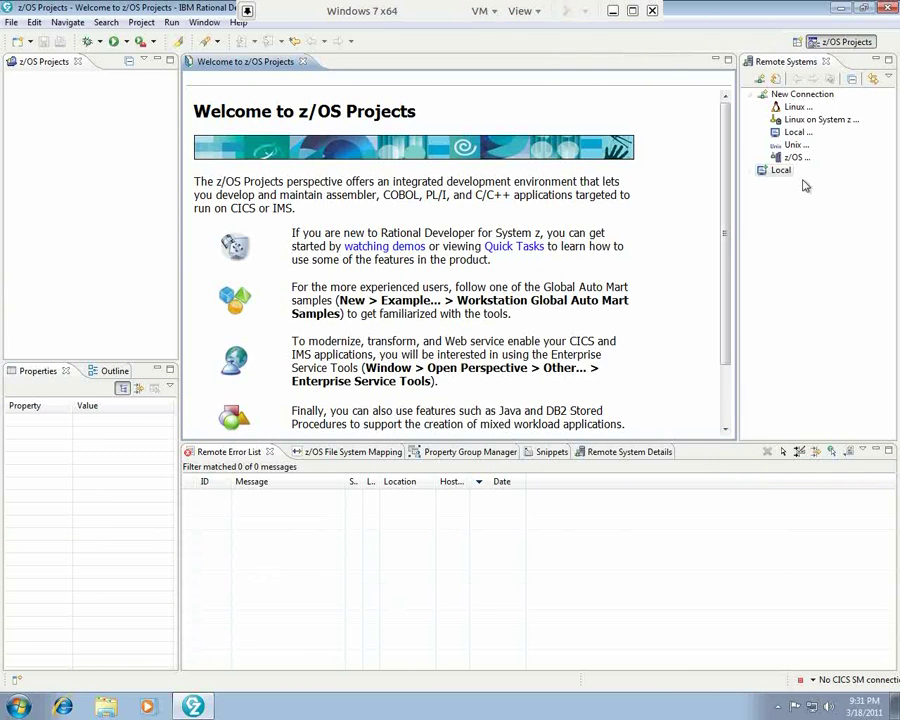
pyautogui.click(776, 170)
pyautogui.click(46, 123)
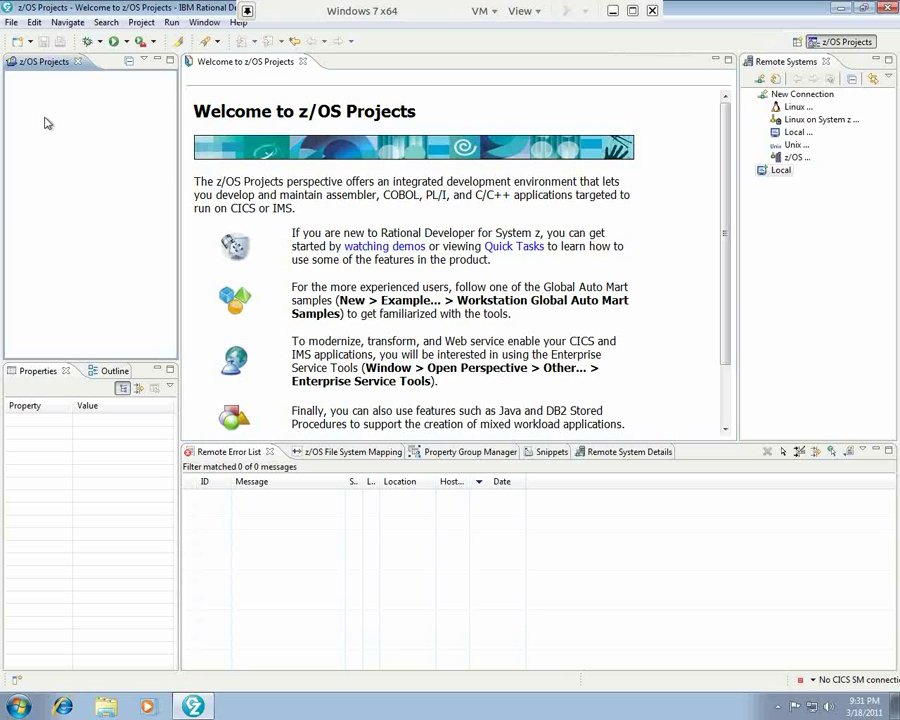
pyautogui.click(303, 62)
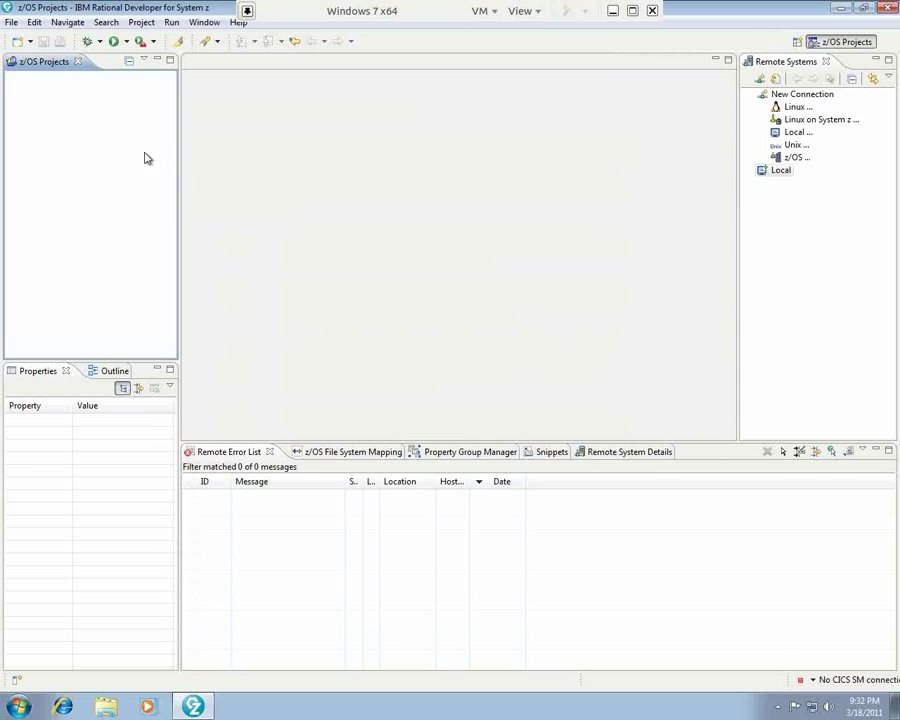
# Create an example project named temp from COBOL Sample 1, associated with the COBOL Sample Property Group.
pyautogui.click(11, 23)
pyautogui.moveTo(60, 38)
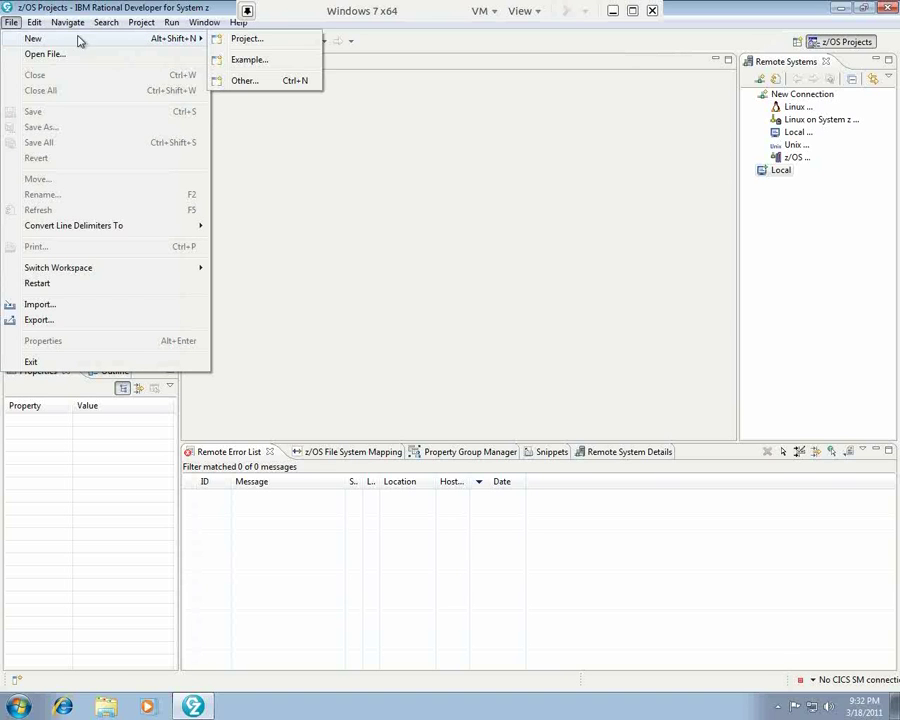
pyautogui.click(245, 60)
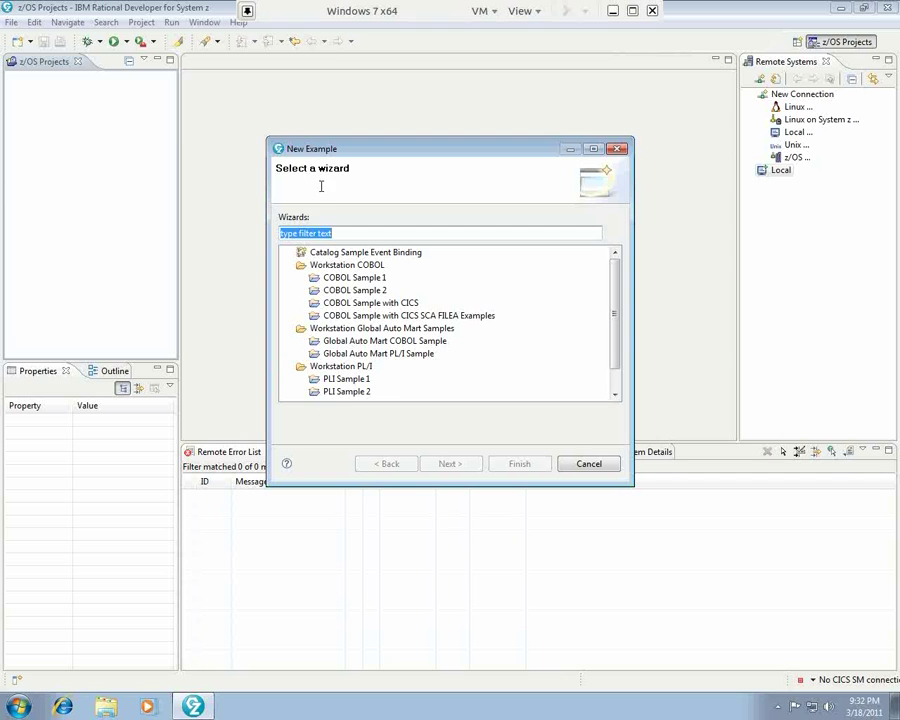
pyautogui.click(342, 279)
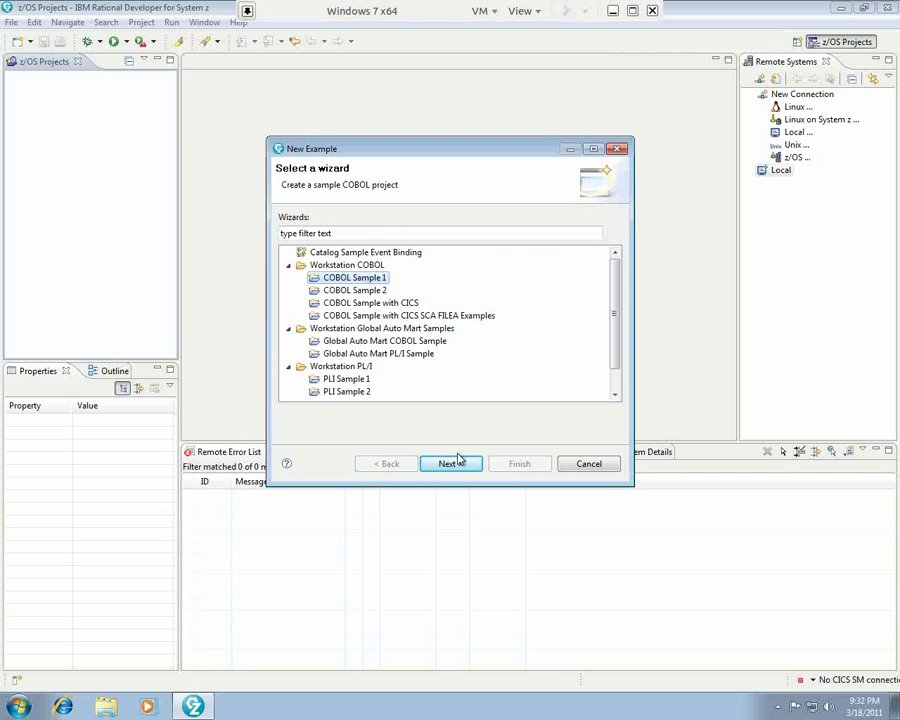
pyautogui.click(450, 465)
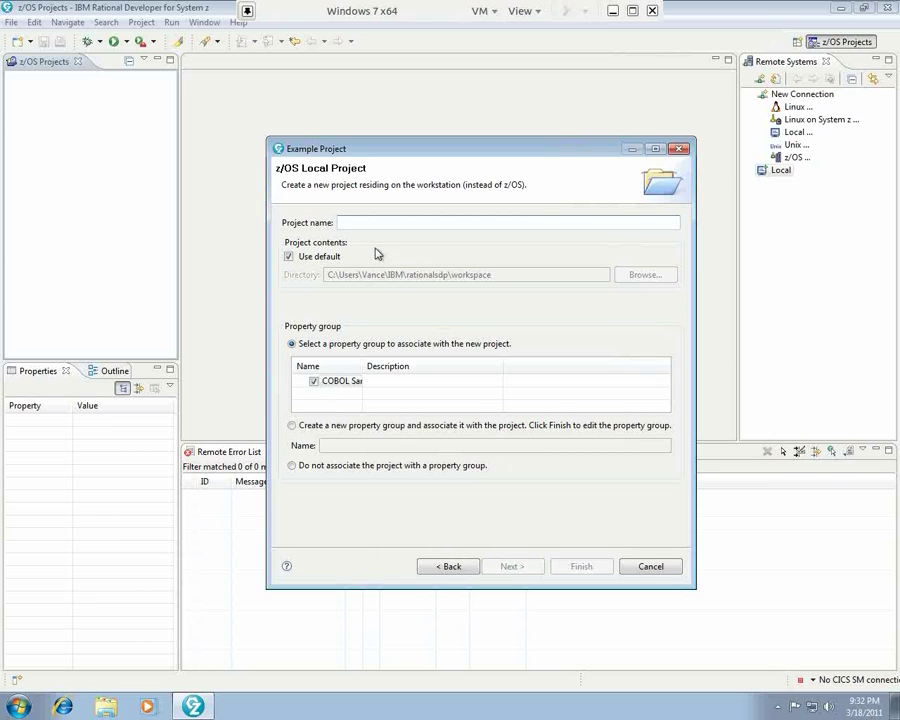
pyautogui.write('temp')
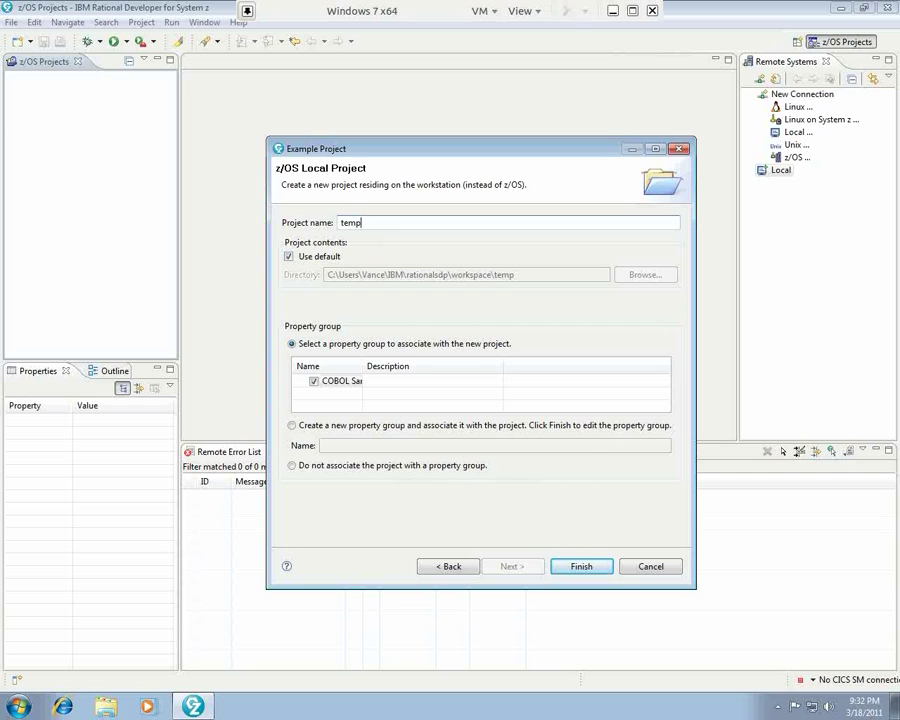
pyautogui.moveTo(360, 366); pyautogui.dragTo(477, 366)
pyautogui.click(389, 383)
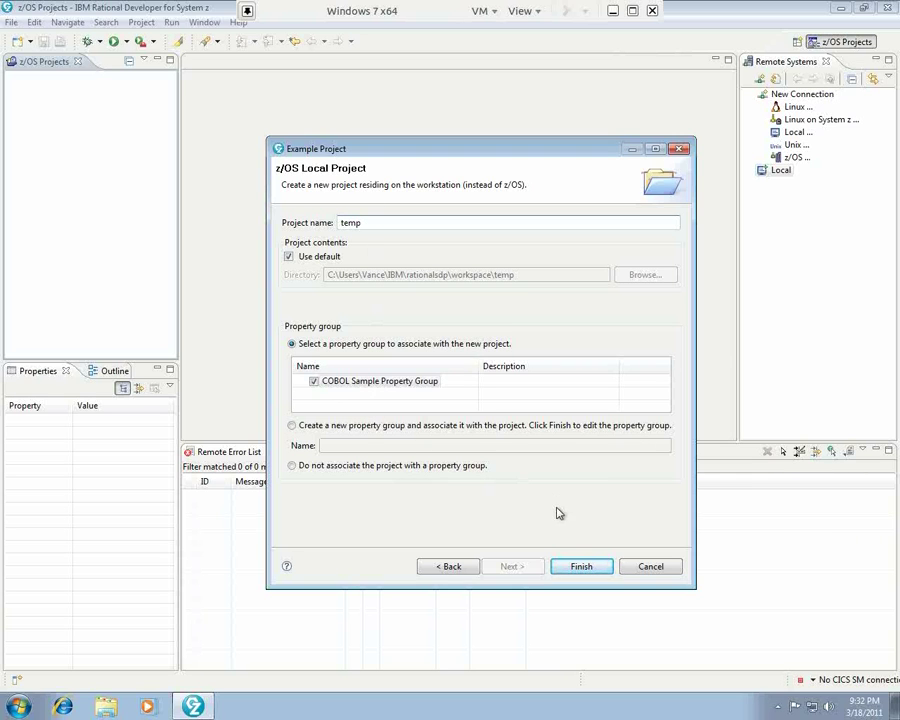
pyautogui.click(580, 568)
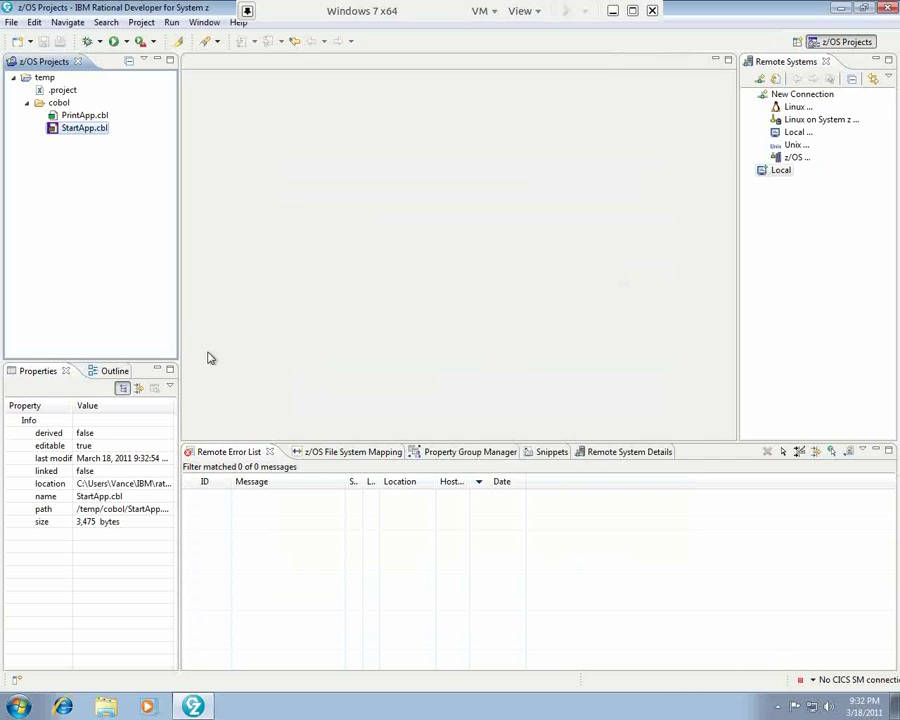
# Open PrintApp.cbl from the temp project's cobol folder, review its source code down to the end and close it.
pyautogui.click(64, 118)
pyautogui.doubleClick(64, 118)
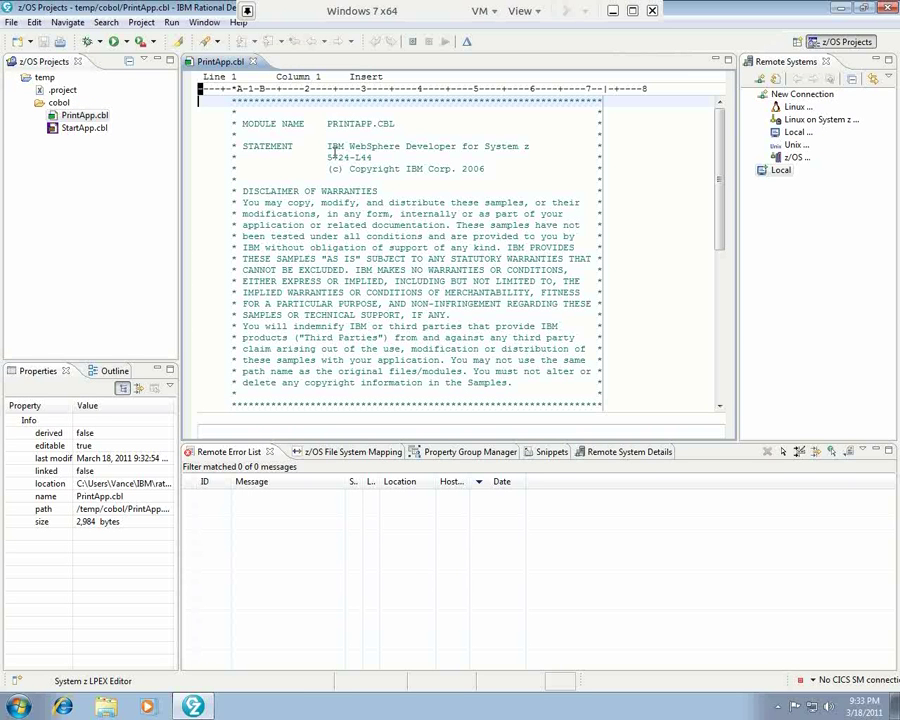
pyautogui.moveTo(718, 140); pyautogui.dragTo(721, 321)
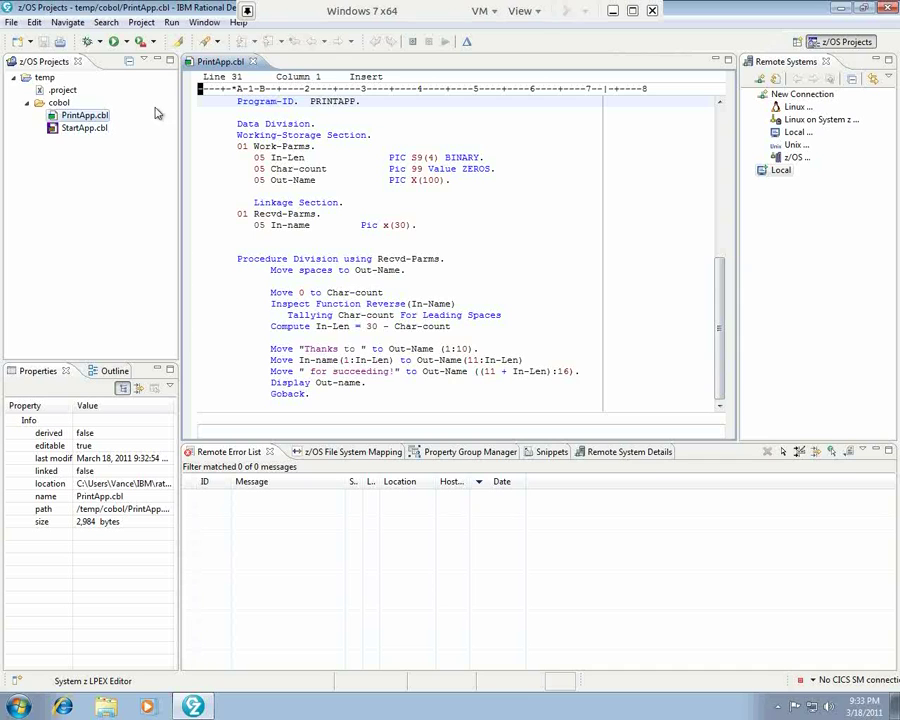
pyautogui.click(254, 62)
# Delete the temp project together with its contents in the file system.
pyautogui.click(44, 78)
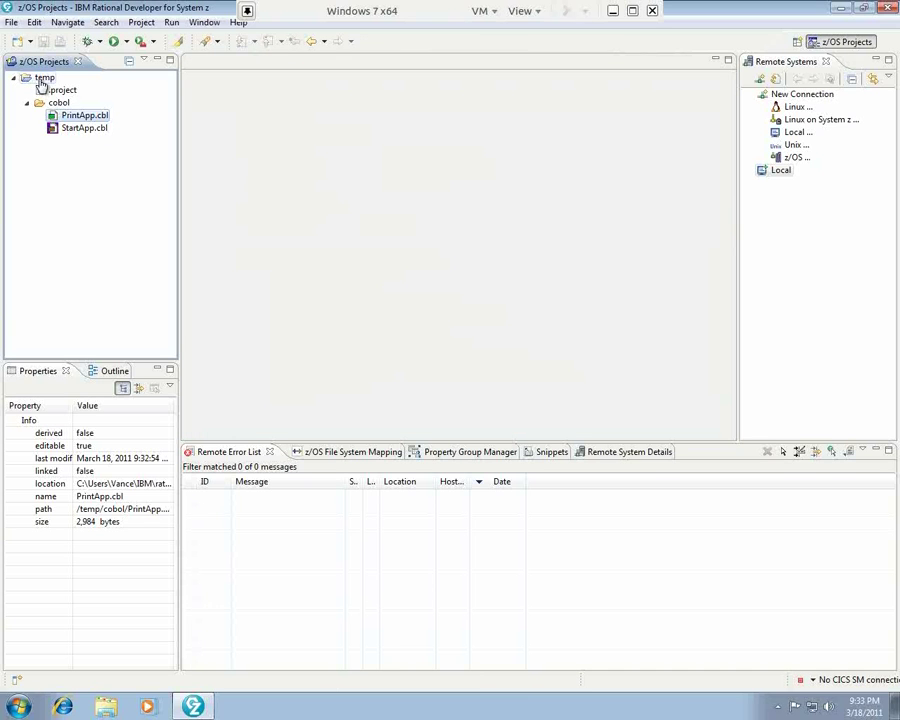
pyautogui.rightClick(42, 83)
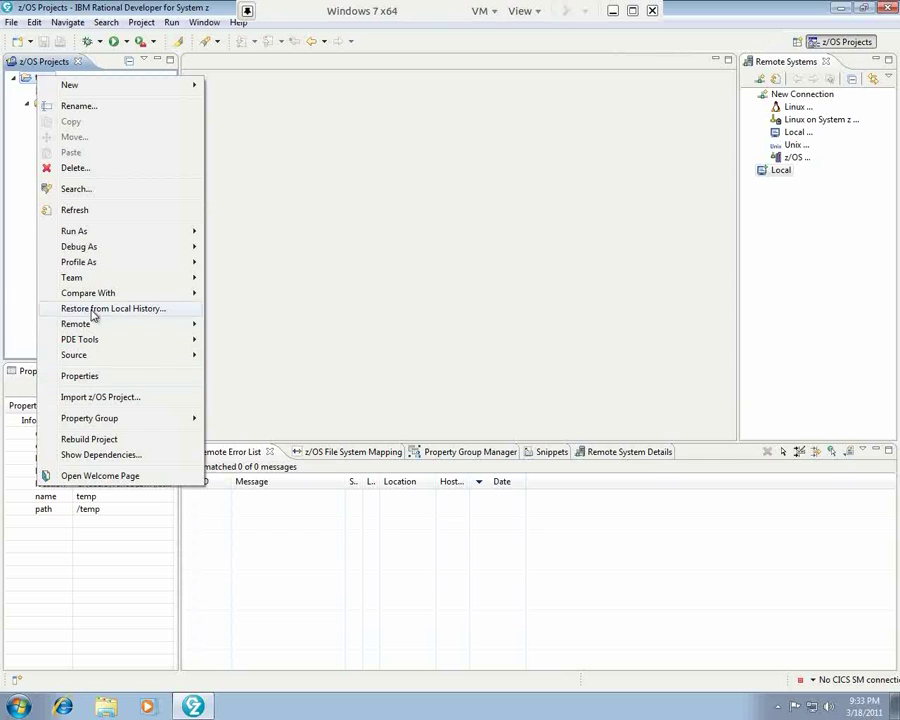
pyautogui.click(74, 168)
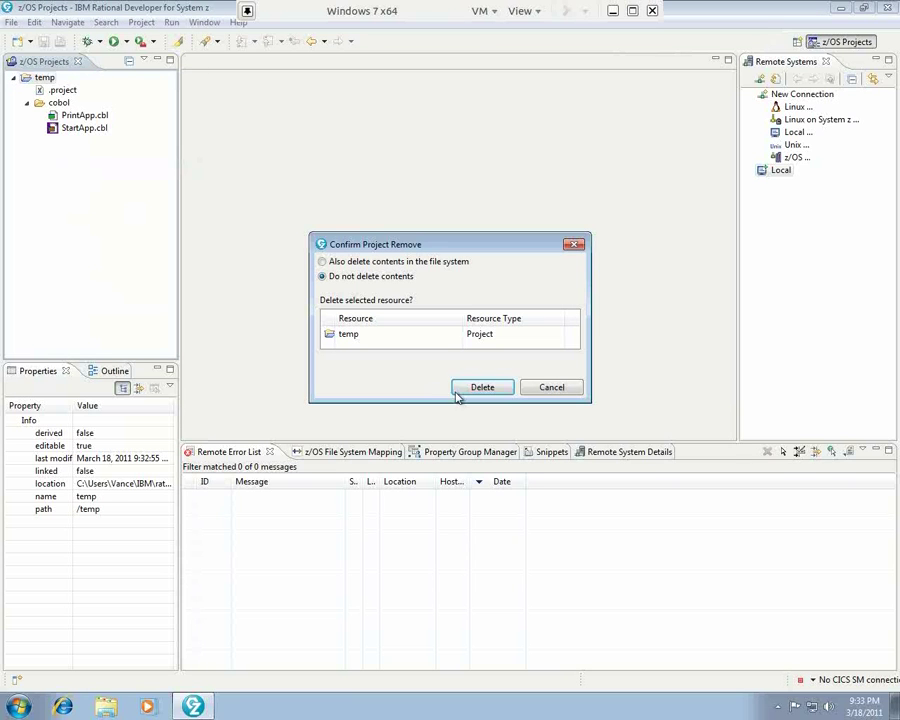
pyautogui.click(352, 260)
pyautogui.click(480, 388)
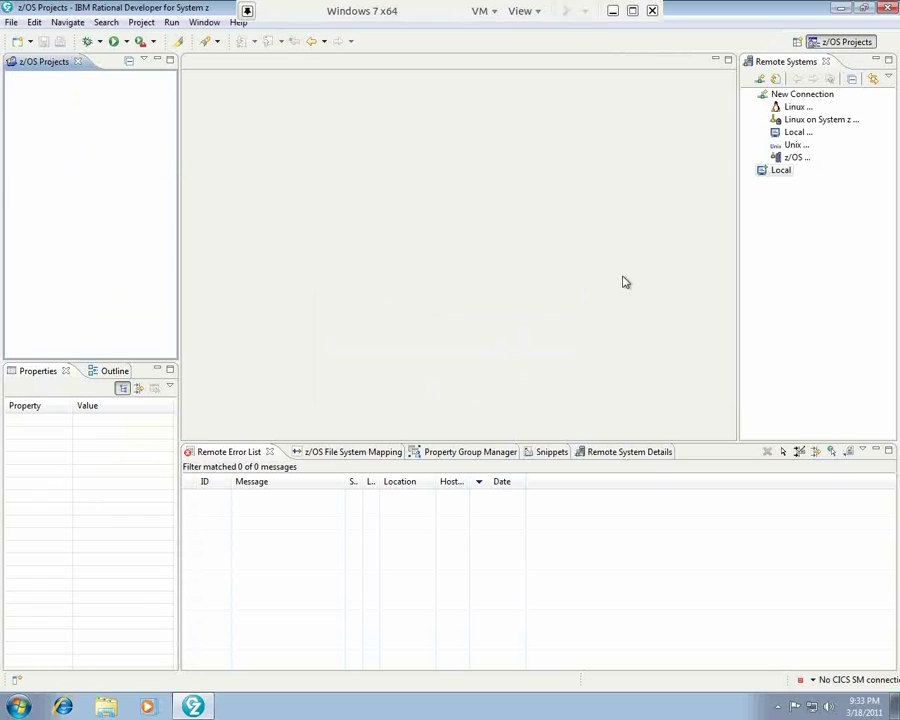
# Start a new project of type Local Project from the Workstation COBOL or PL/I category.
pyautogui.click(11, 22)
pyautogui.moveTo(30, 40)
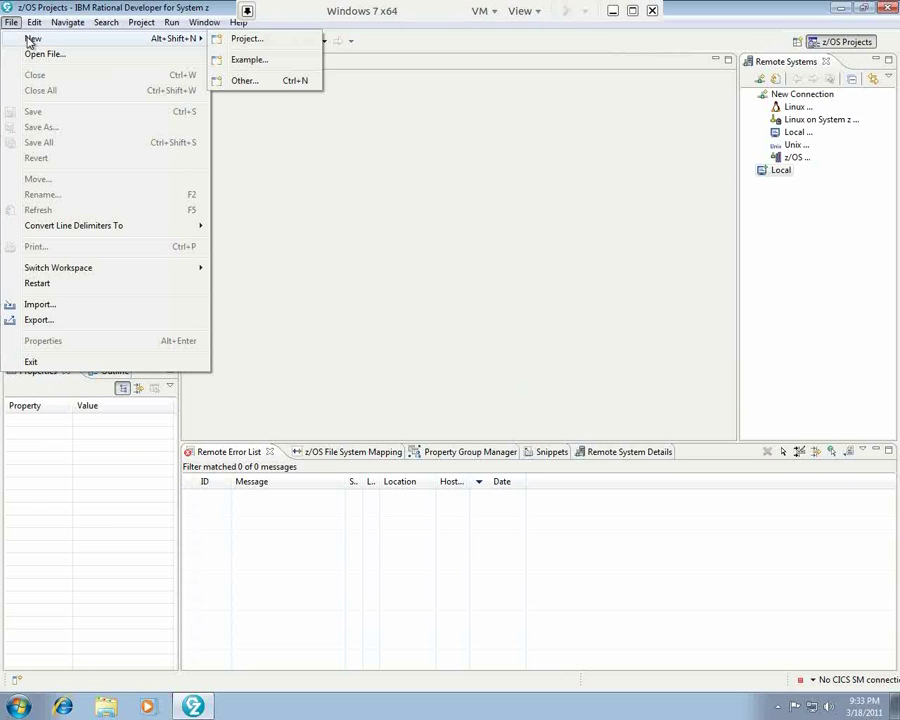
pyautogui.click(270, 40)
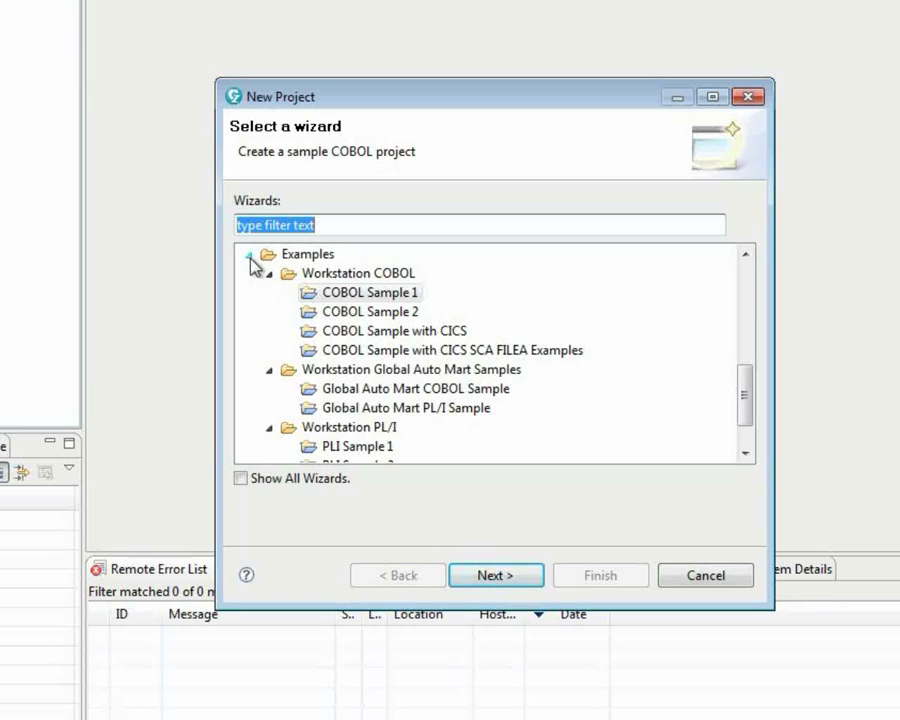
pyautogui.click(249, 255)
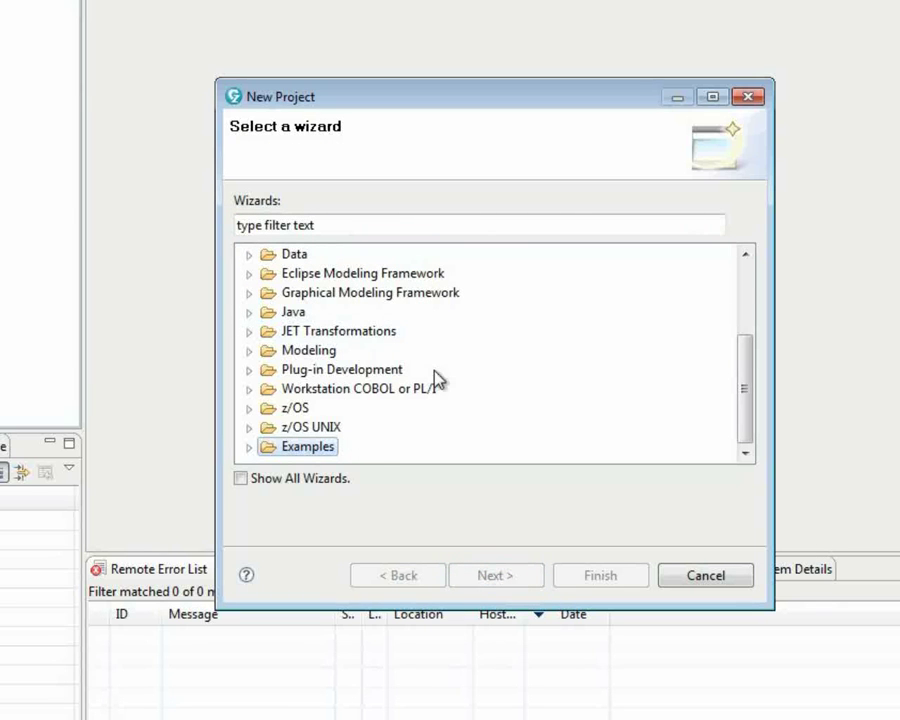
pyautogui.click(249, 389)
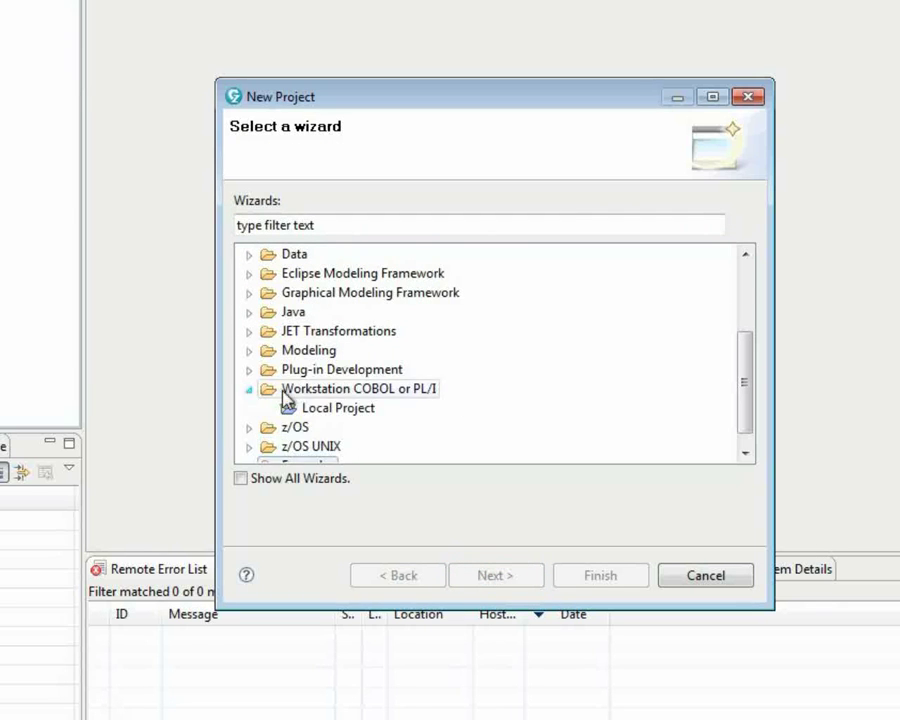
pyautogui.click(326, 408)
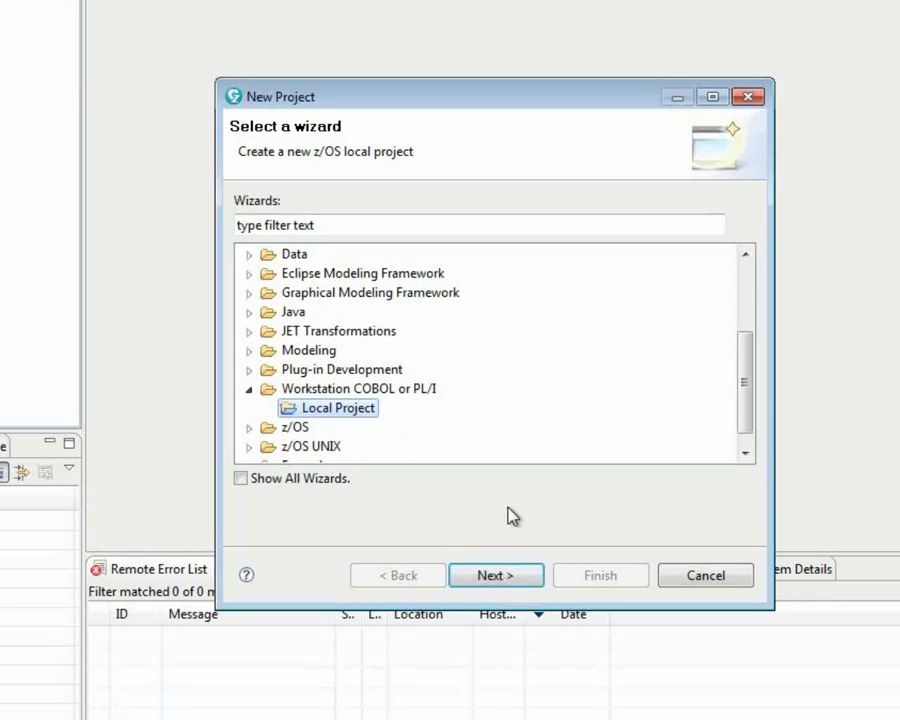
pyautogui.click(505, 578)
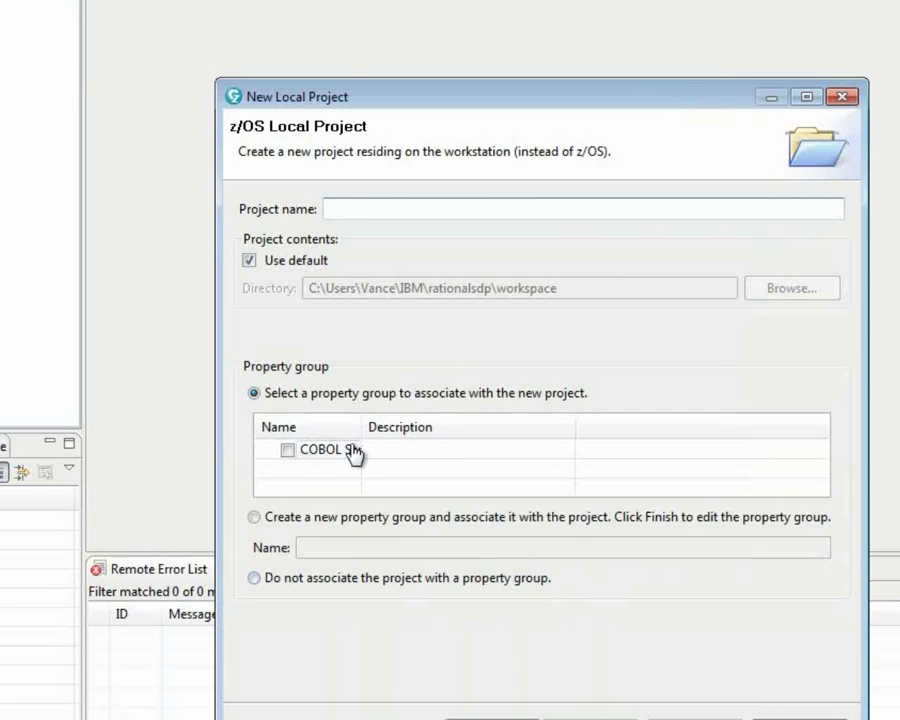
# Create the local project as "cobol program" with the COBOL Sample Property Group and expand it in the project tree.
pyautogui.moveTo(366, 422); pyautogui.dragTo(528, 424)
pyautogui.click(287, 451)
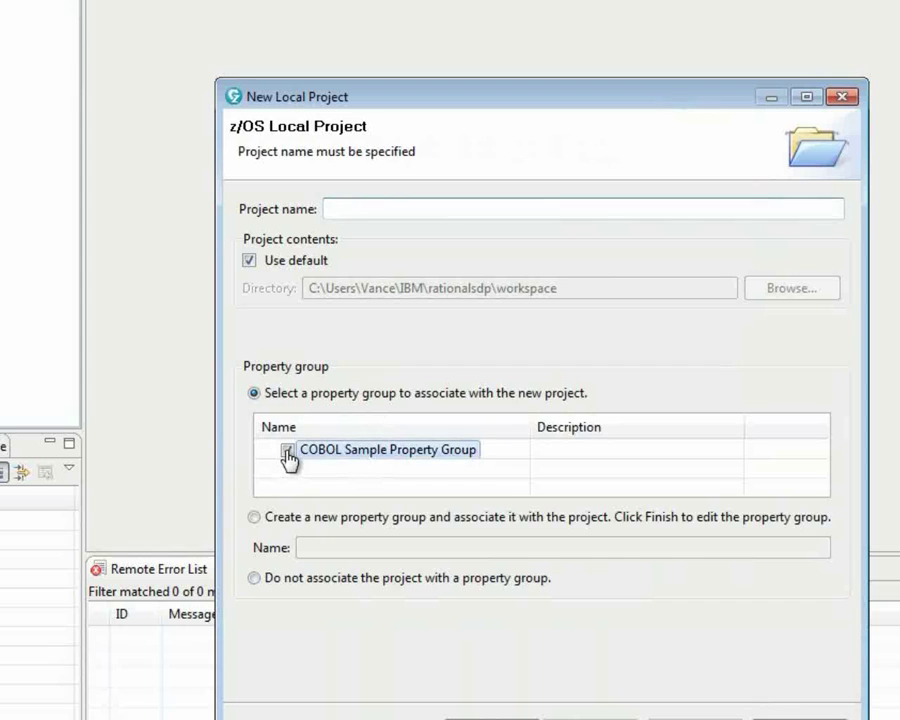
pyautogui.click(402, 213)
pyautogui.write('cobol program')
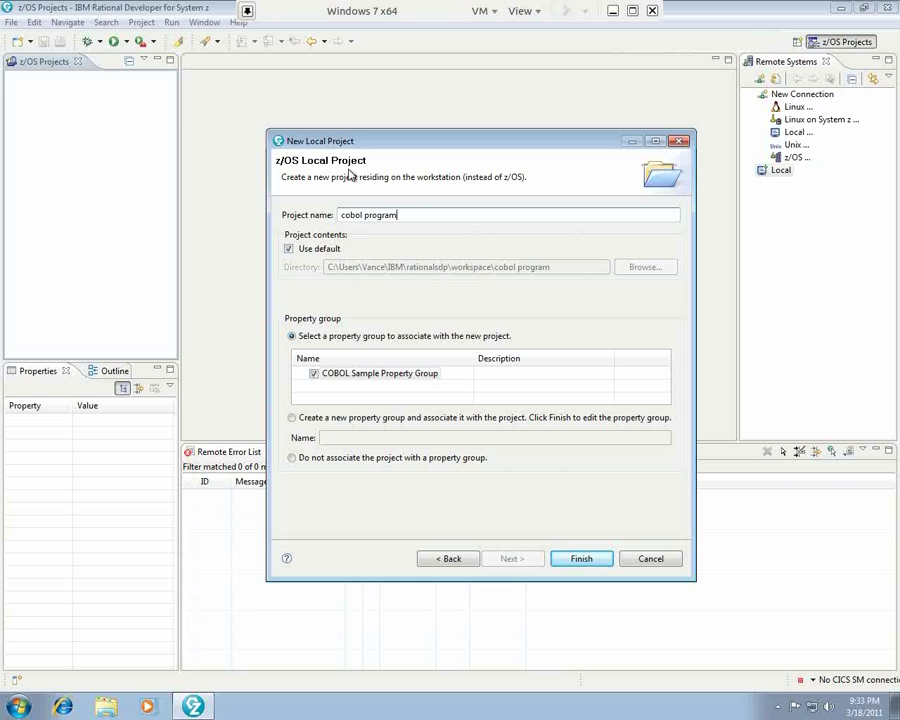
pyautogui.click(582, 559)
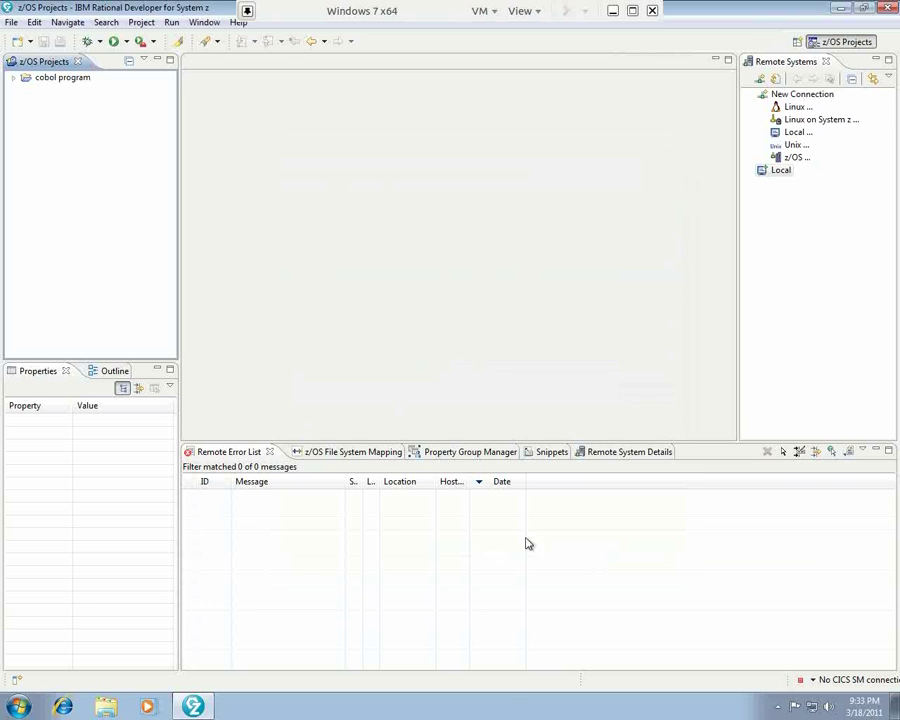
pyautogui.click(14, 78)
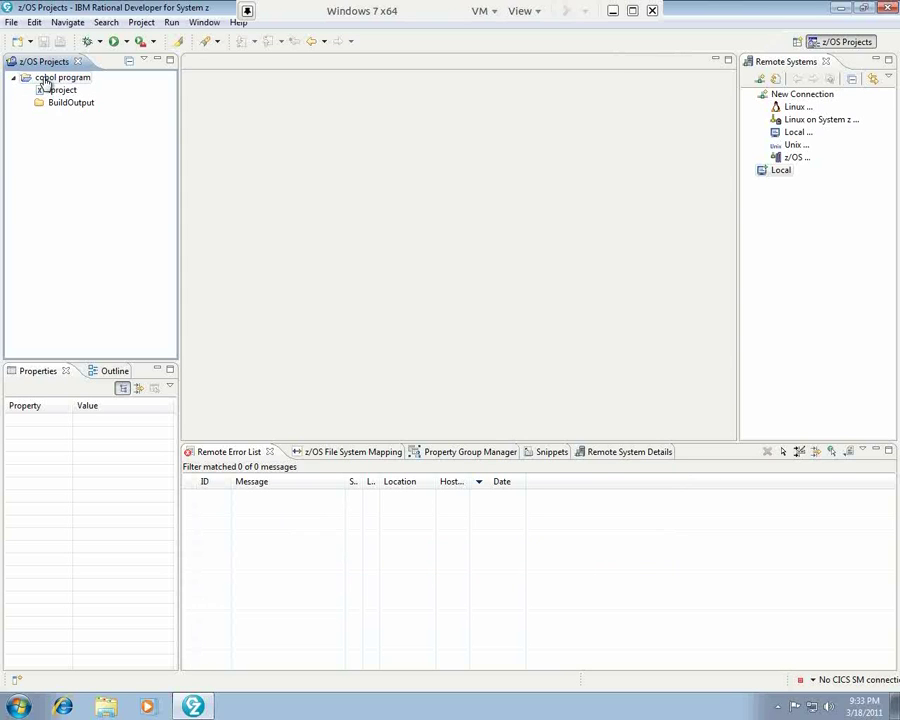